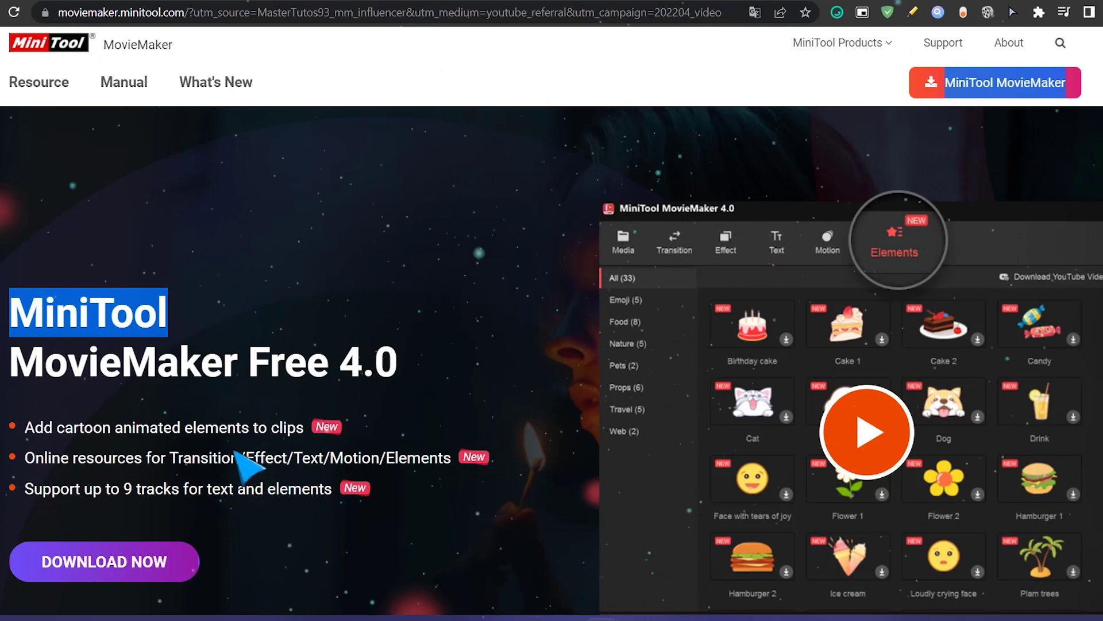
- Review the MovieMaker product page from the feature overview through the guides to the system requirements
scroll(313, 369, "down", 4)
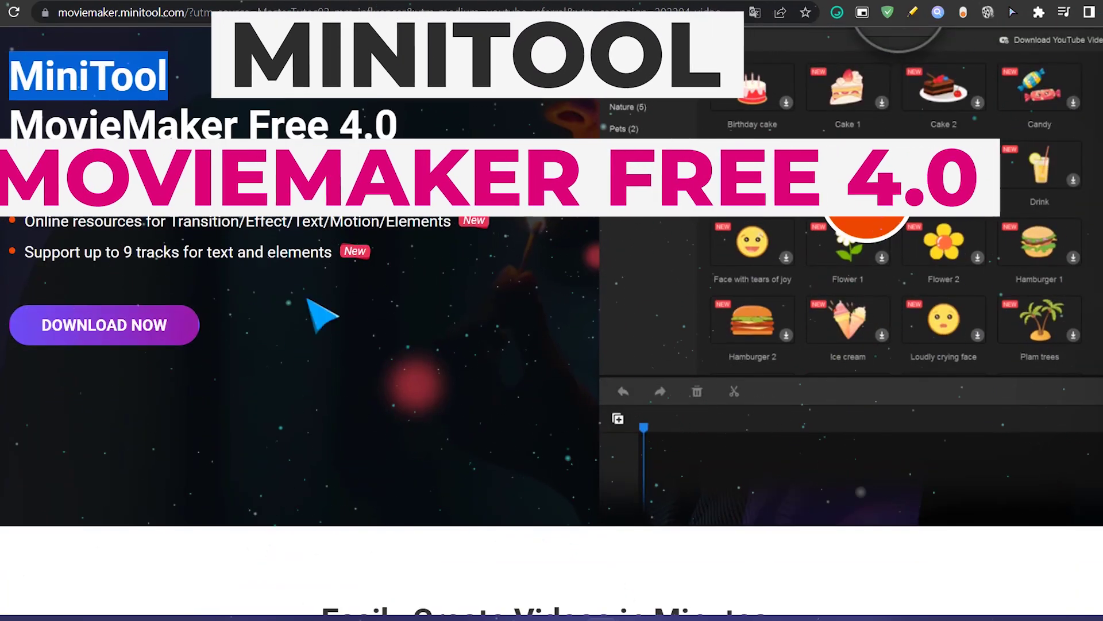
scroll(411, 290, "down", 4)
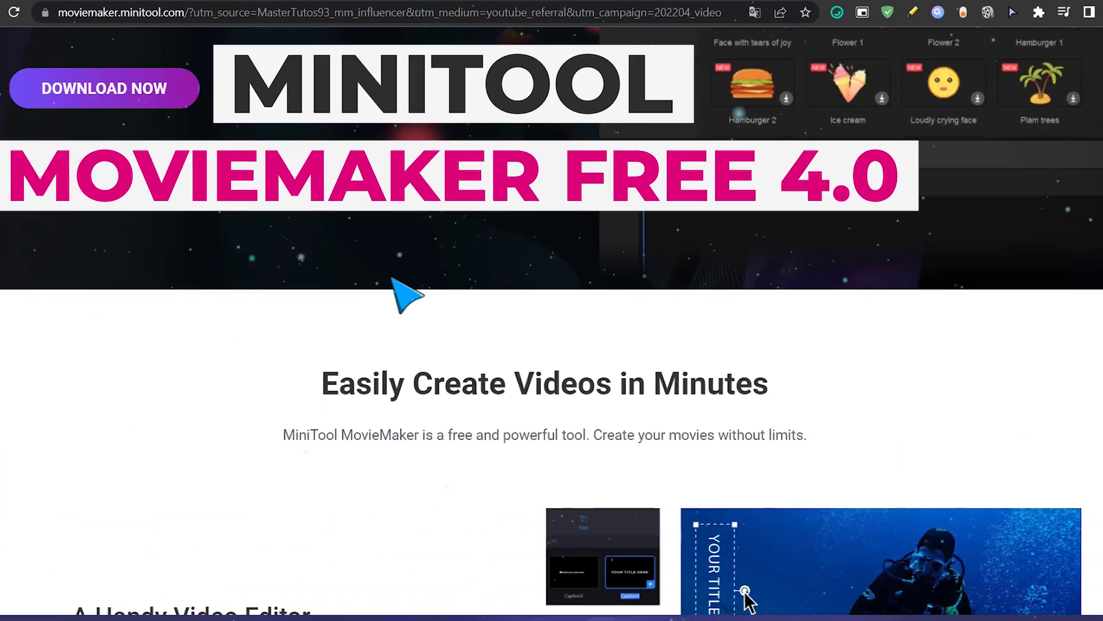
scroll(408, 294, "down", 4)
scroll(567, 308, "down", 3)
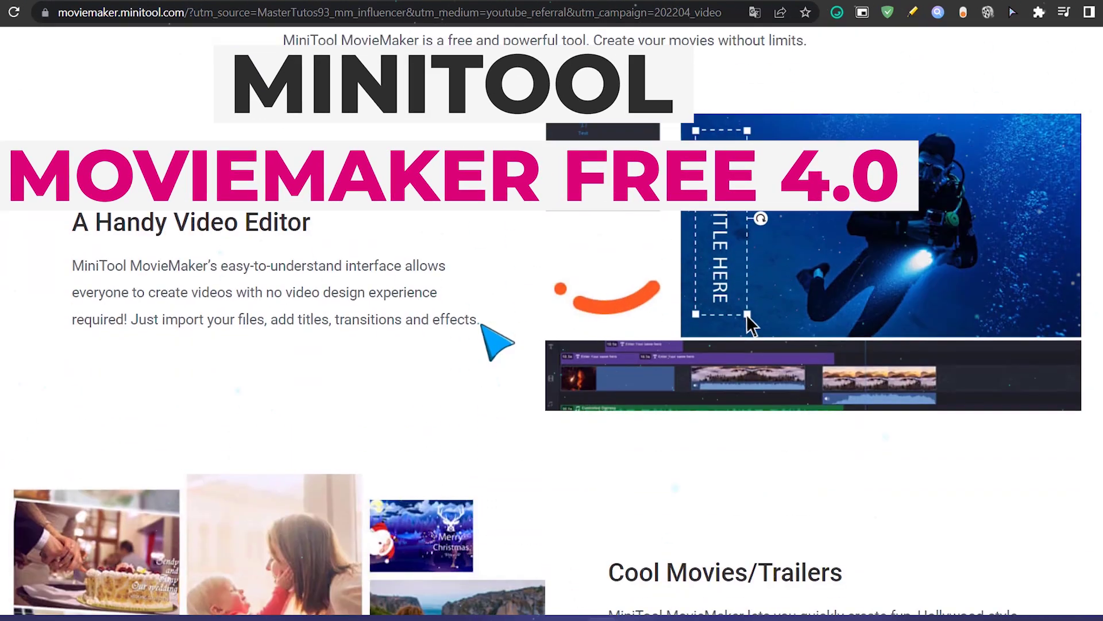
scroll(374, 313, "down", 8)
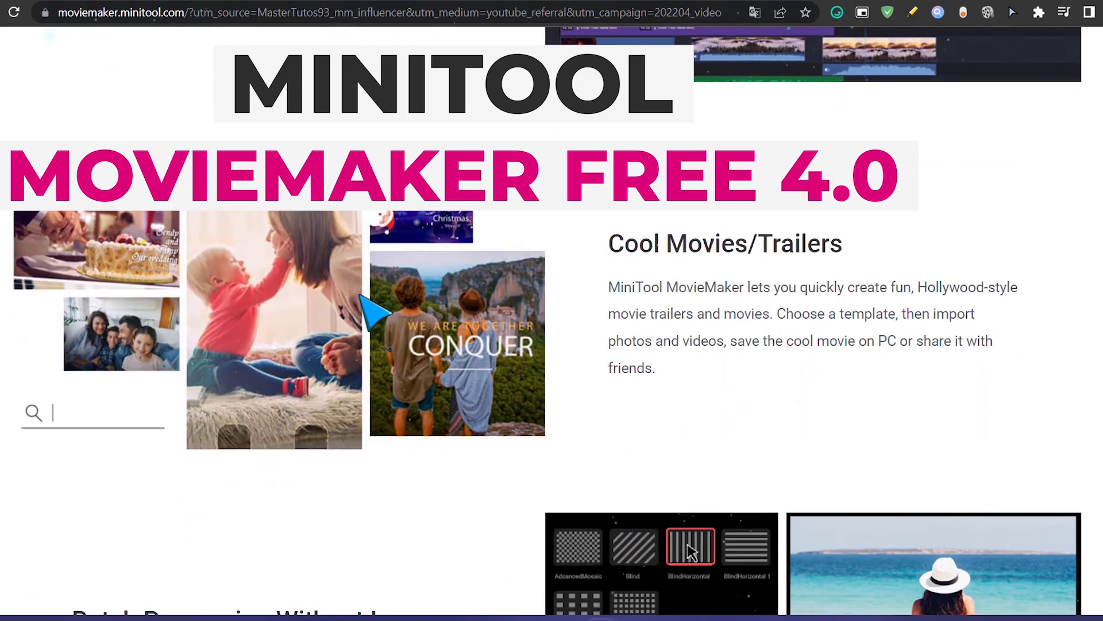
scroll(374, 313, "down", 5)
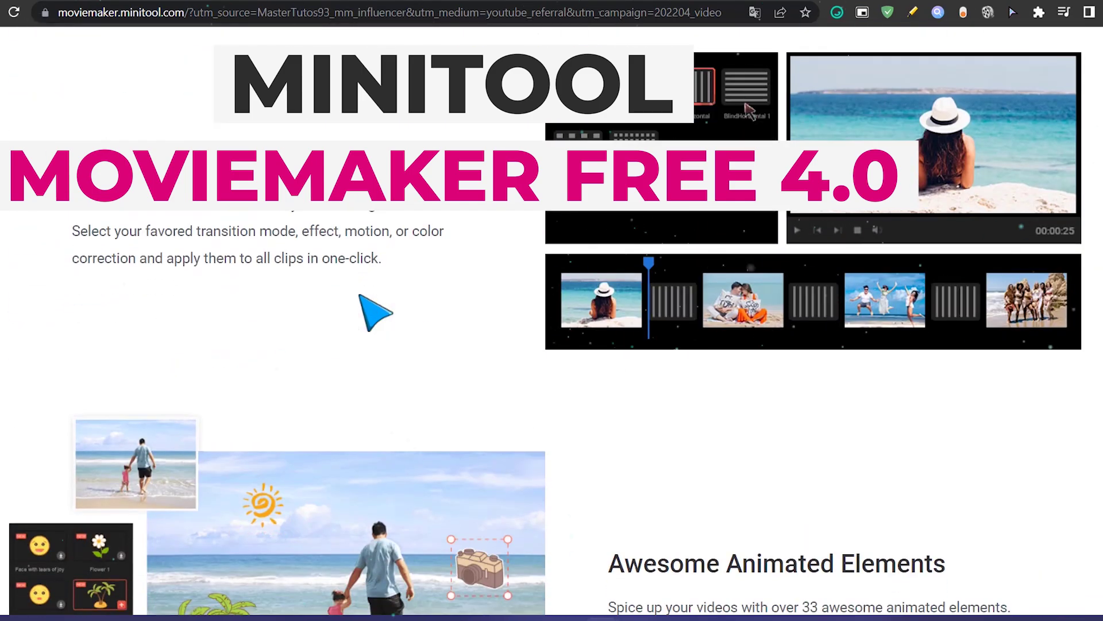
scroll(371, 312, "down", 6)
scroll(368, 310, "down", 12)
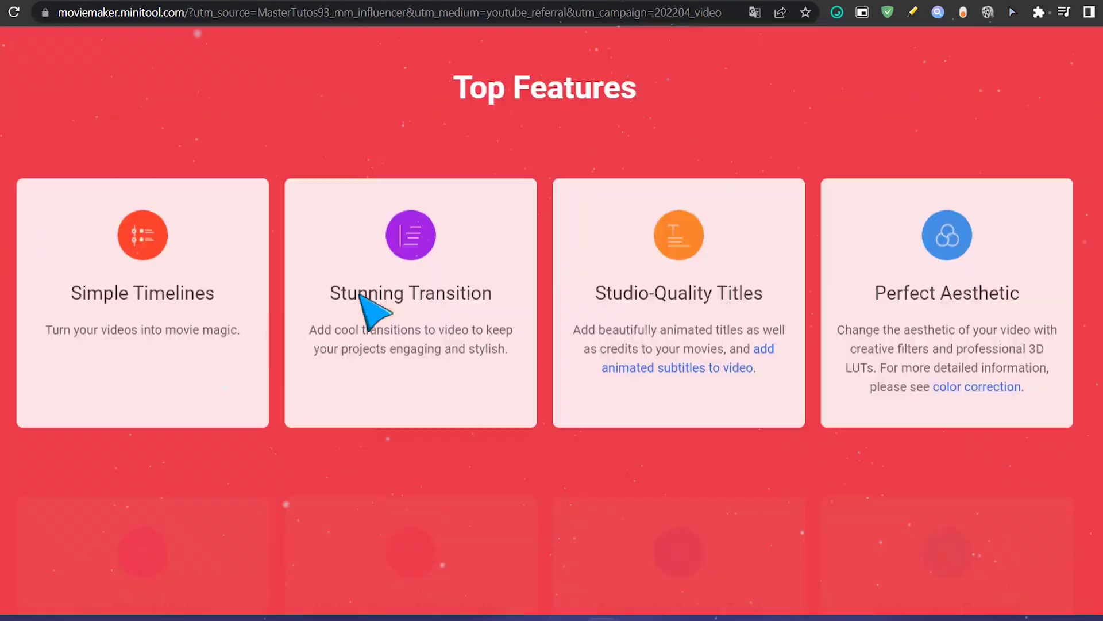
scroll(361, 296, "down", 4)
scroll(604, 197, "up", 5)
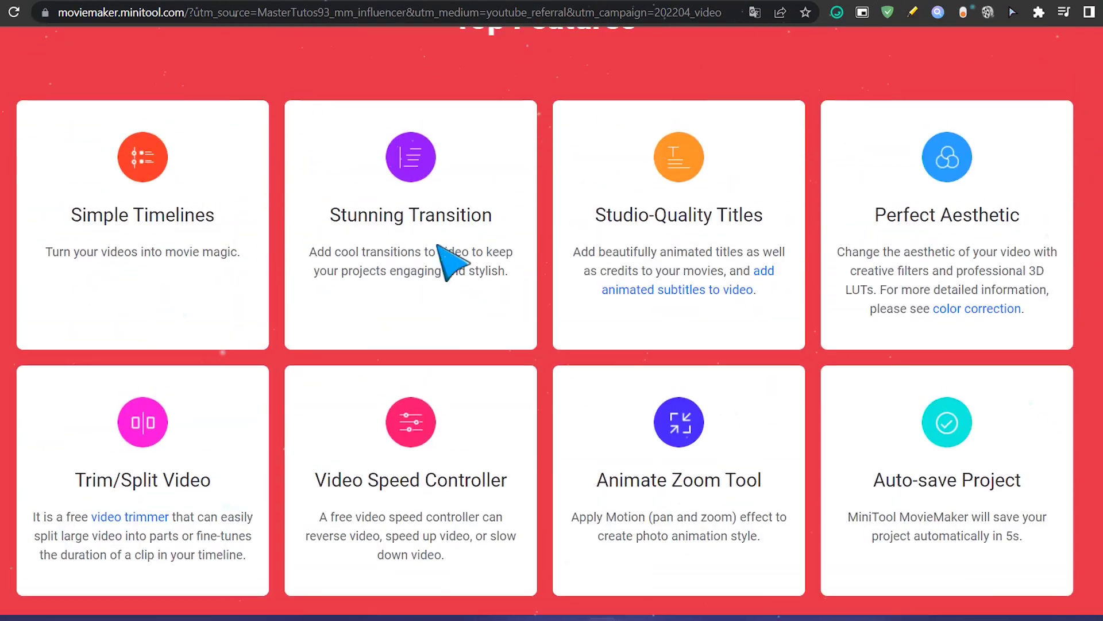
scroll(504, 419, "down", 15)
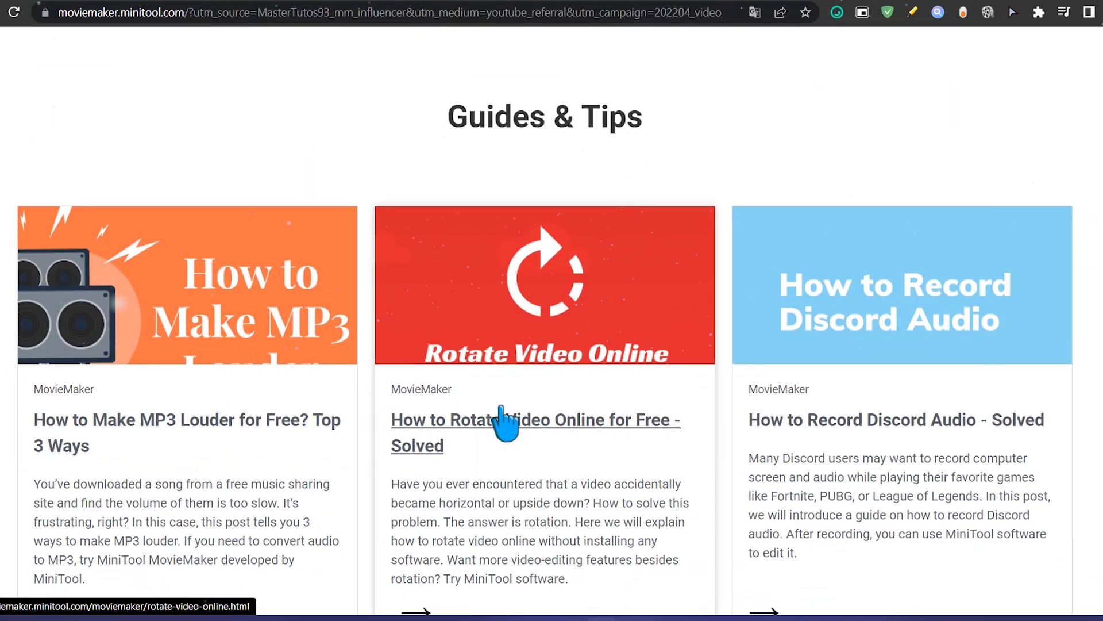
scroll(501, 408, "down", 5)
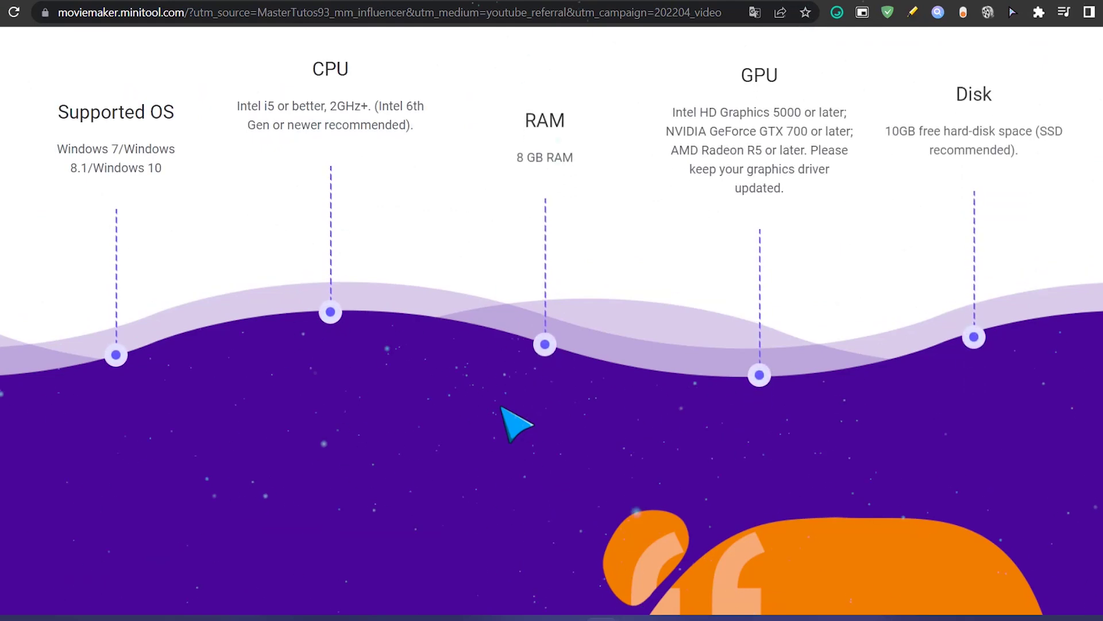
scroll(636, 303, "up", 5)
scroll(482, 435, "down", 8)
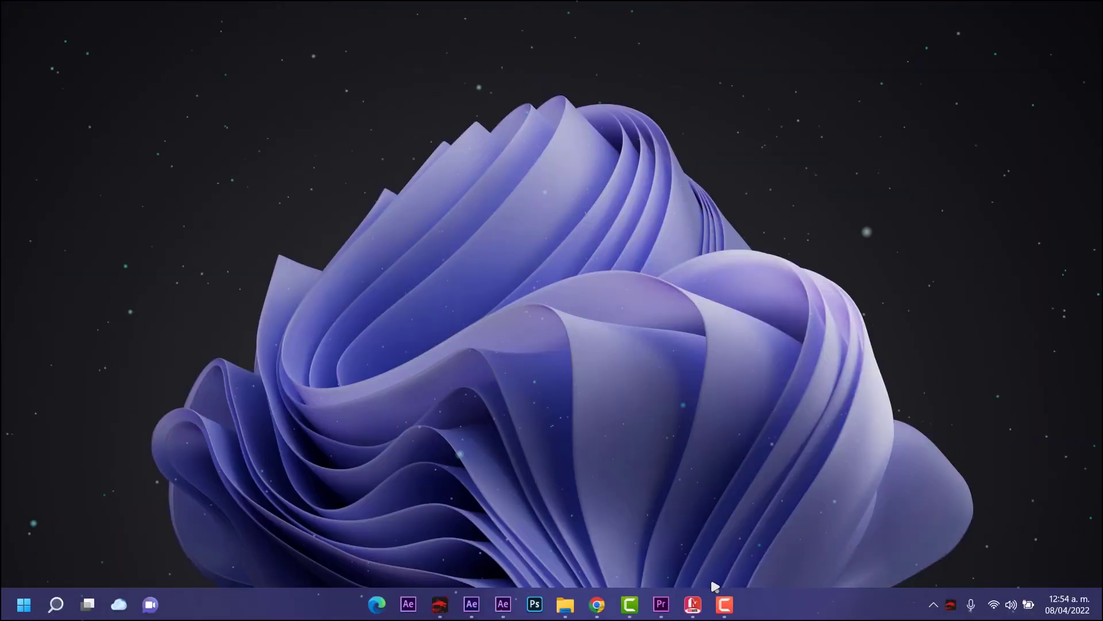
- Launch MiniTool MovieMaker and start a new project
key("super")
left_click(96, 227)
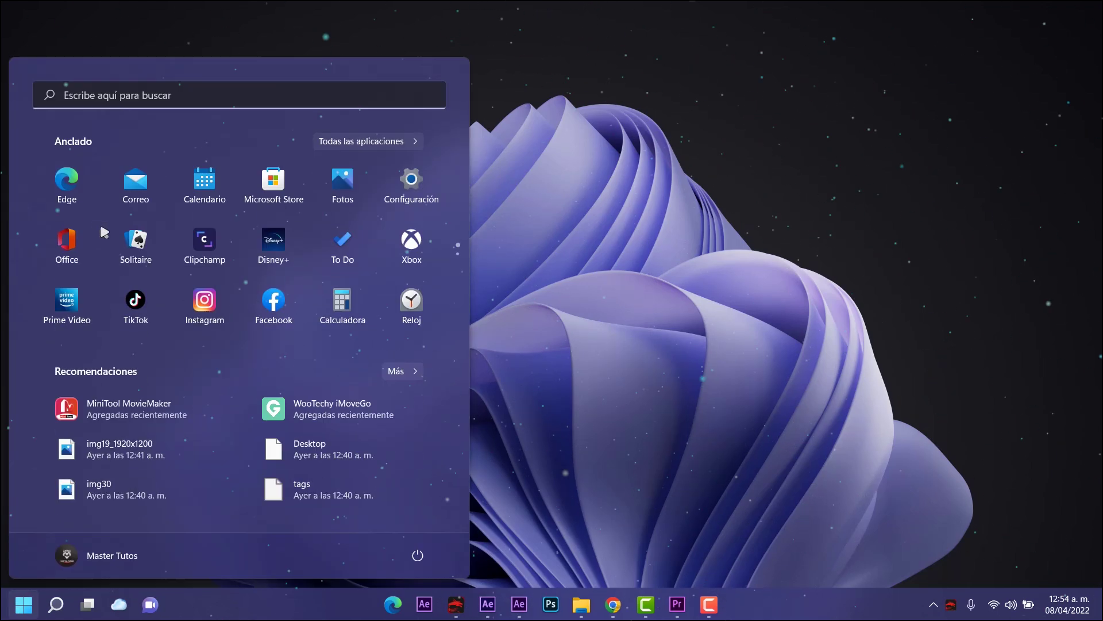
left_click(122, 409)
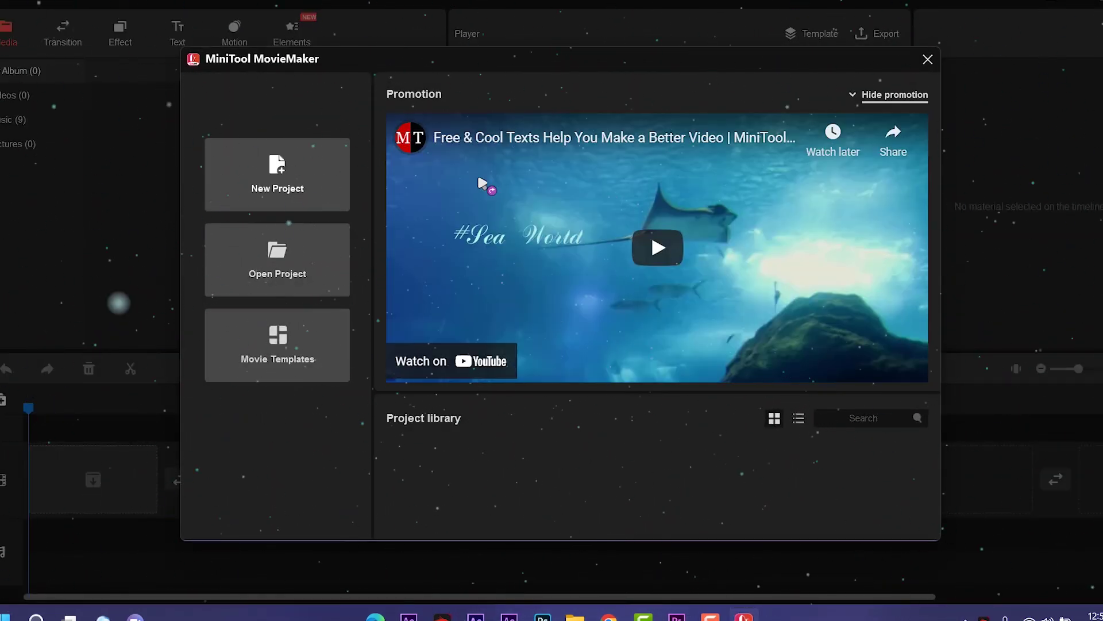
left_click(306, 190)
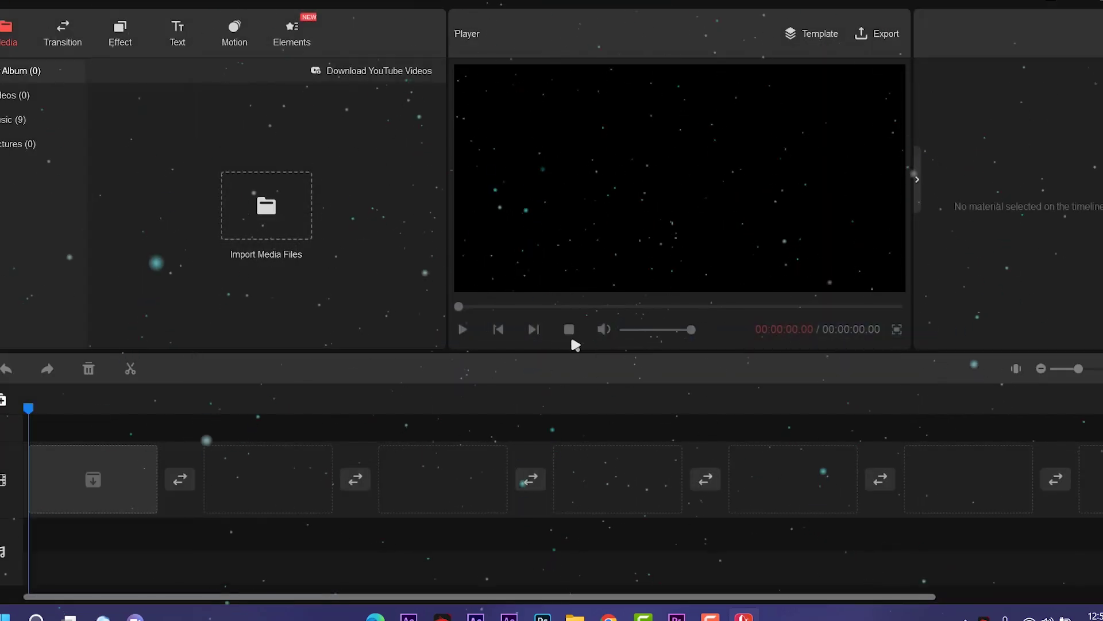
- Check the program's version and copyright information, and close it again
left_click(1037, 3)
mouse_move(1054, 54)
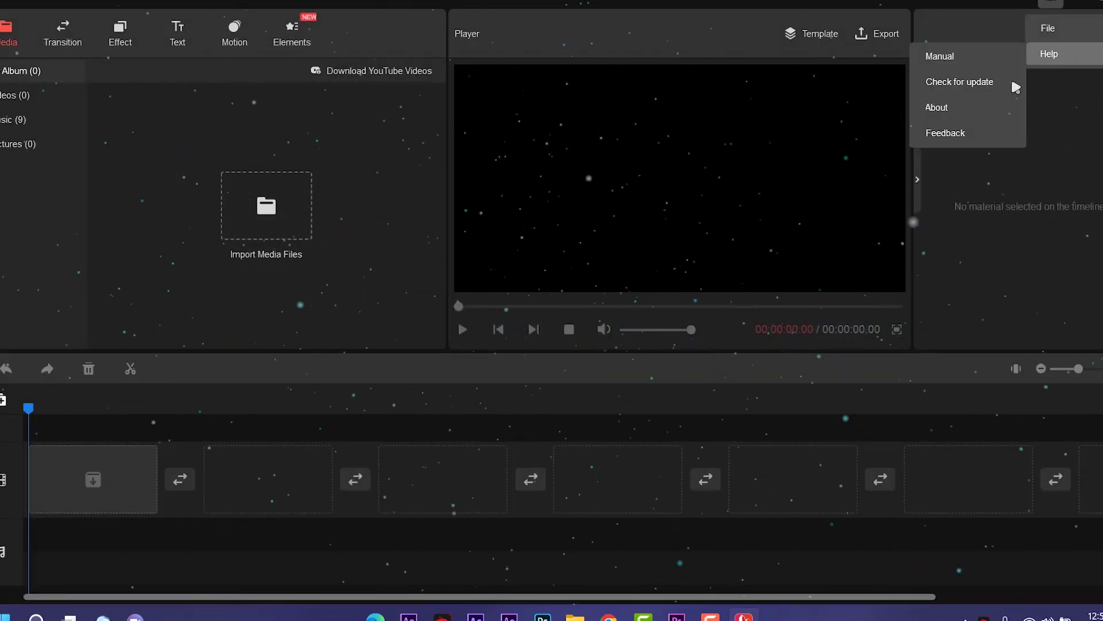
left_click(974, 112)
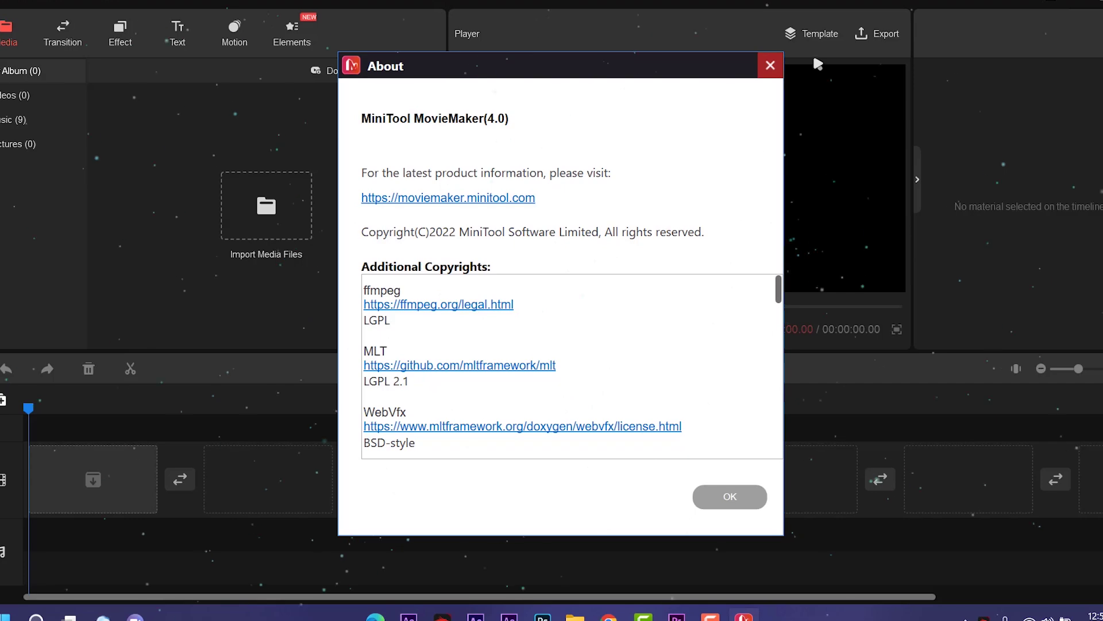
left_click(772, 66)
- Import the videos no sirve tecla, conectando IPHONE, 100 robot and alto hay into the media album
left_click(268, 203)
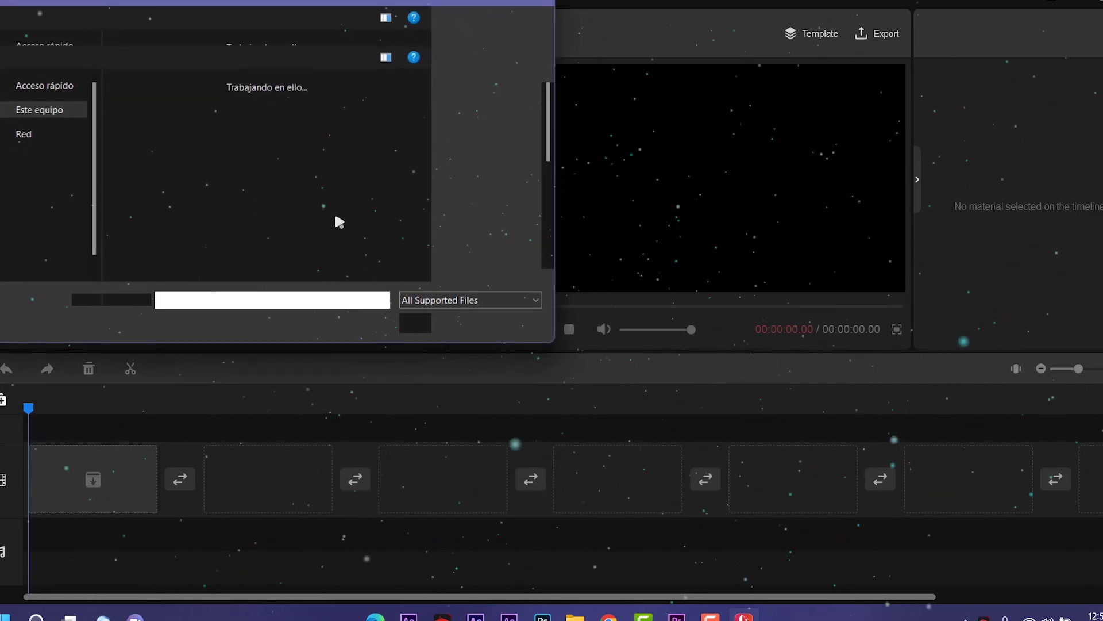
key("Escape")
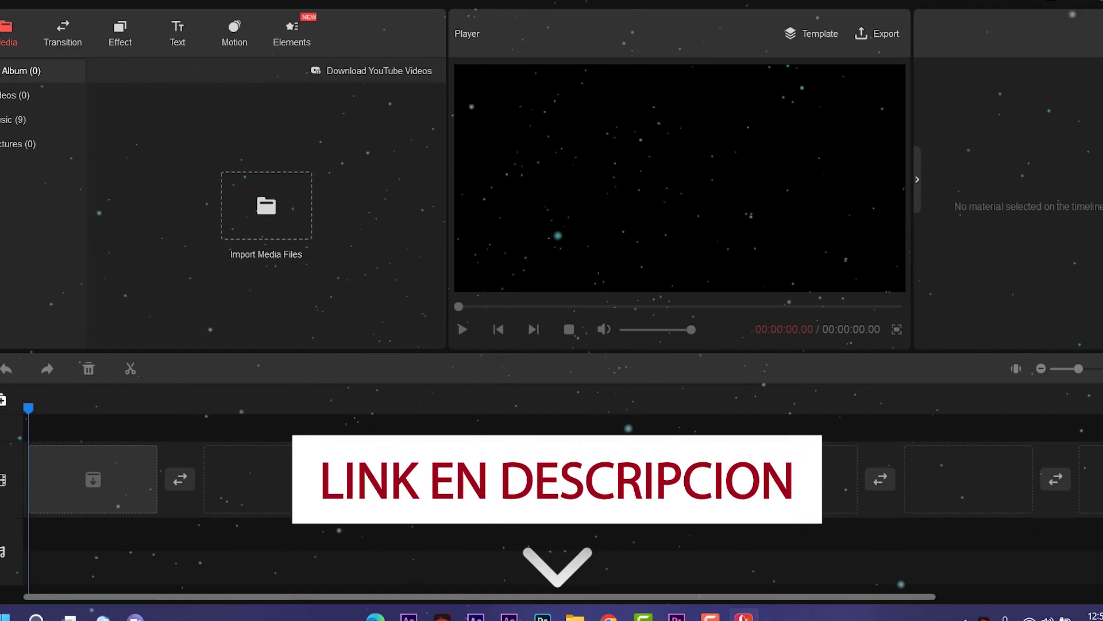
left_click(270, 175)
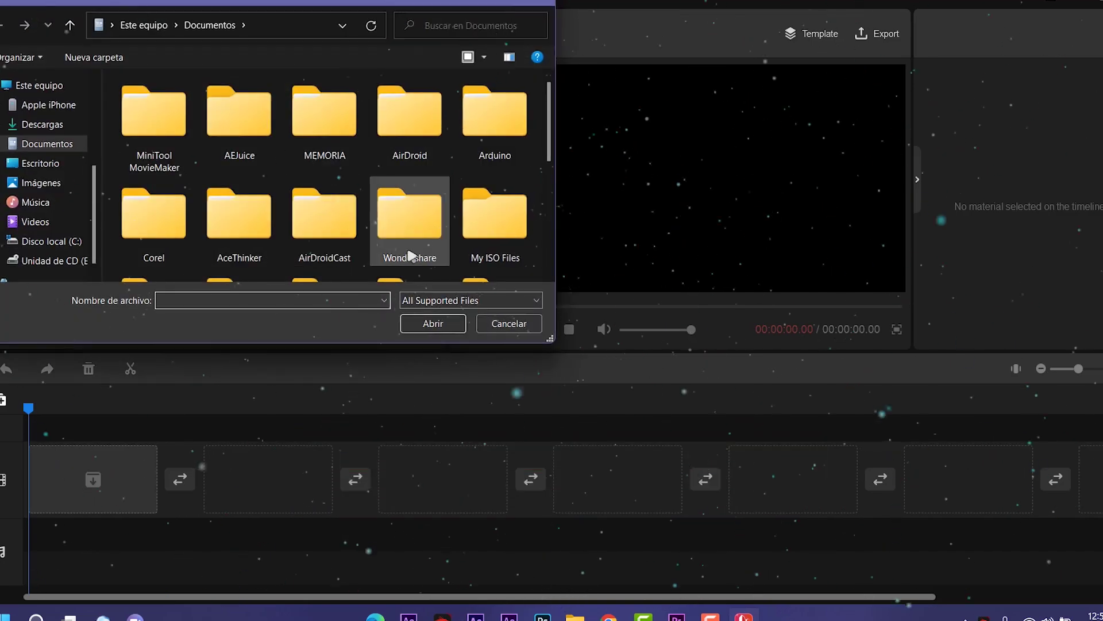
left_click(51, 165)
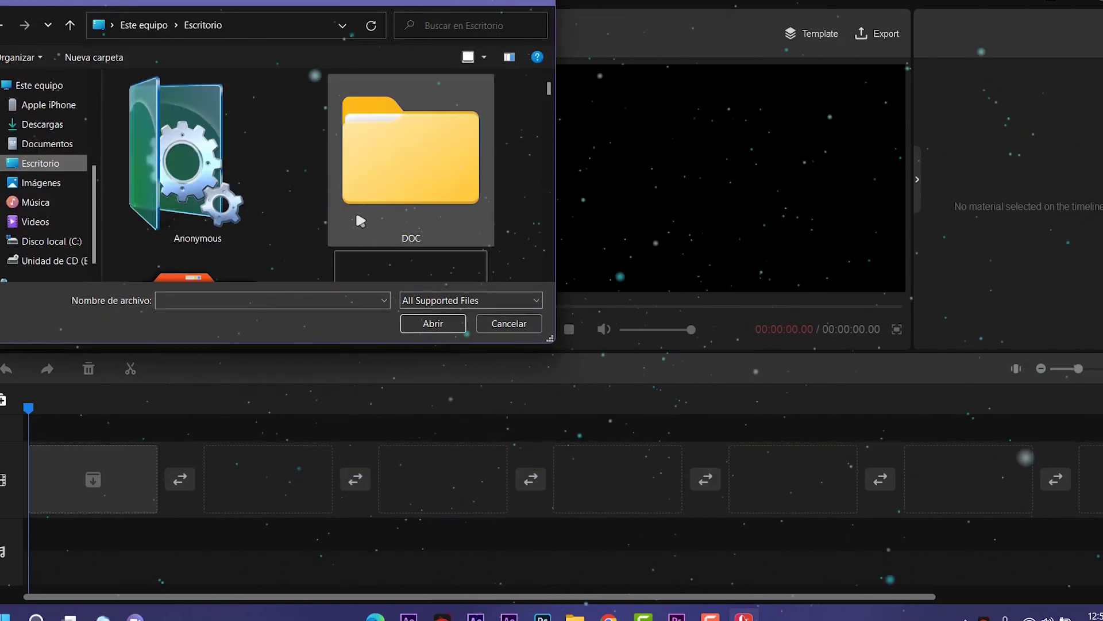
key("Escape")
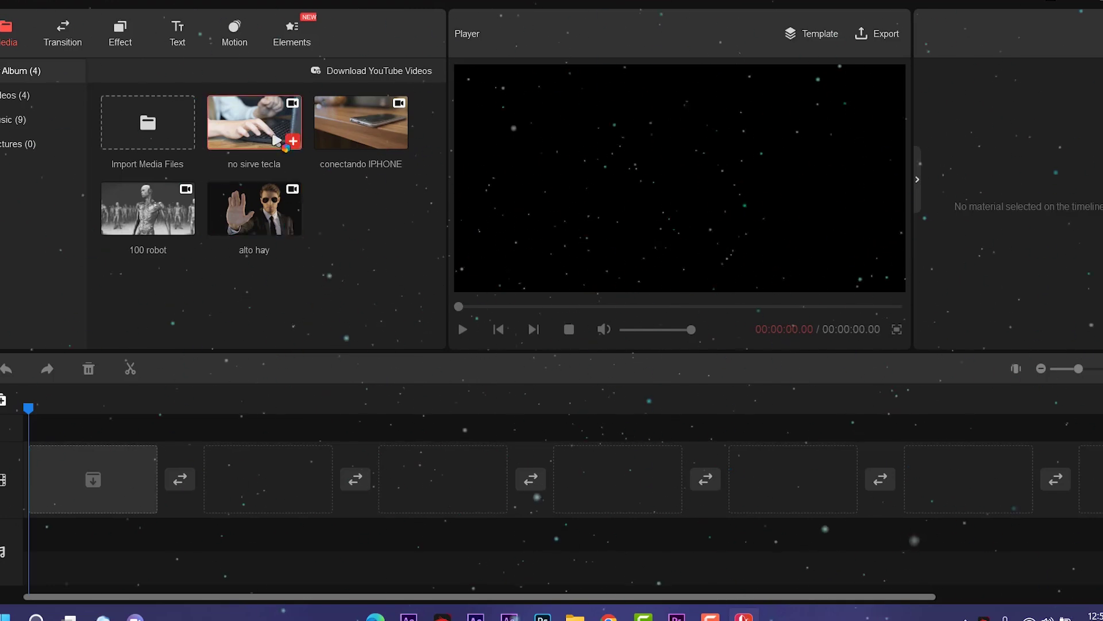
- Add no sirve tecla, conectando IPHONE and 100 robot to the timeline in that order, and return the playhead to the start
left_click(294, 141)
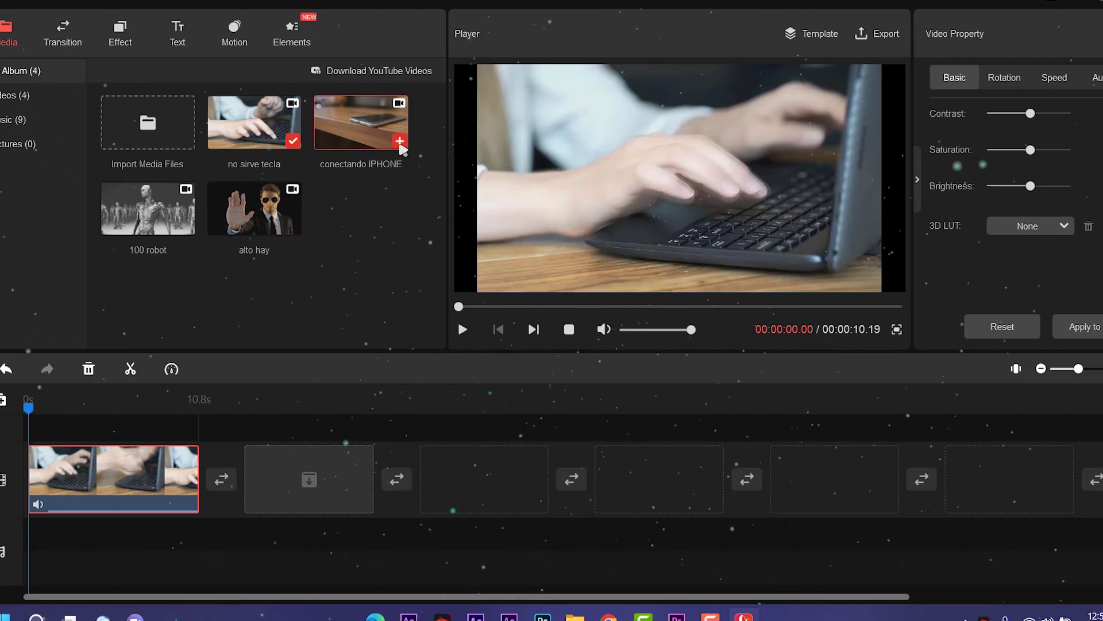
left_click(400, 140)
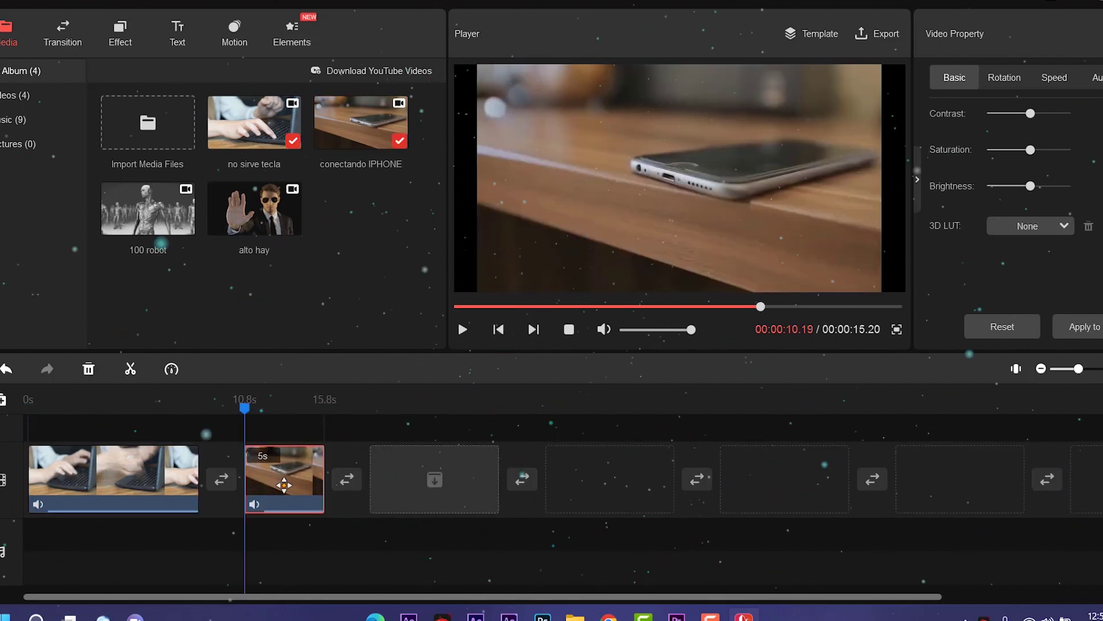
left_click(186, 227)
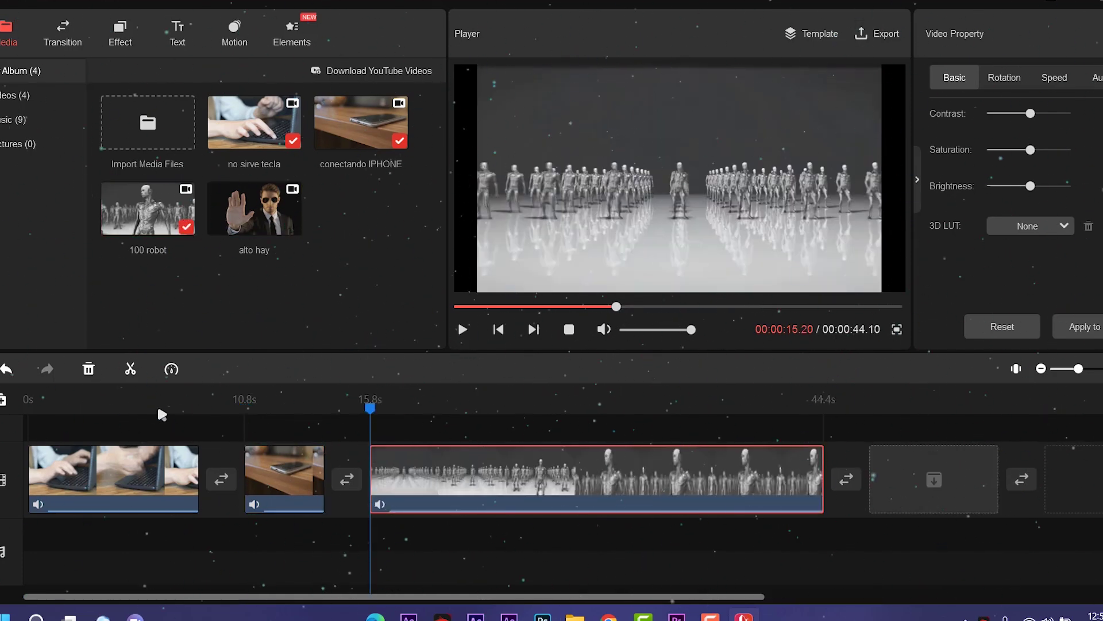
left_click_drag(369, 409, 255, 409)
left_click_drag(46, 418, 212, 433)
key("Home")
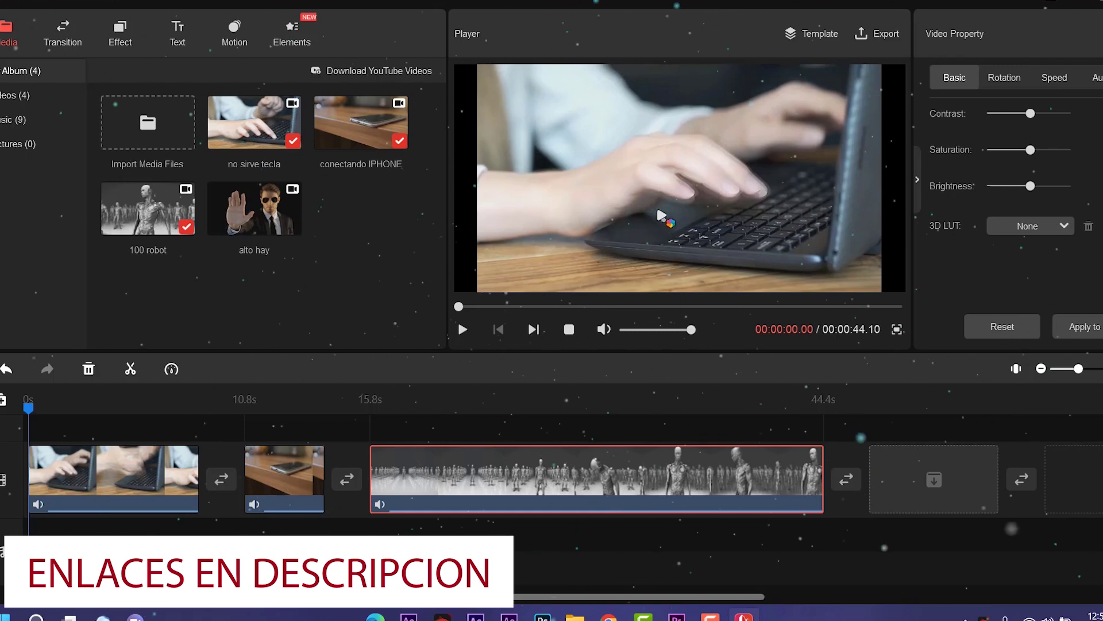
- Place the BowTieVertical transition between the laptop and phone clips and preview it from about 7 seconds
left_click(53, 40)
mouse_move(256, 215)
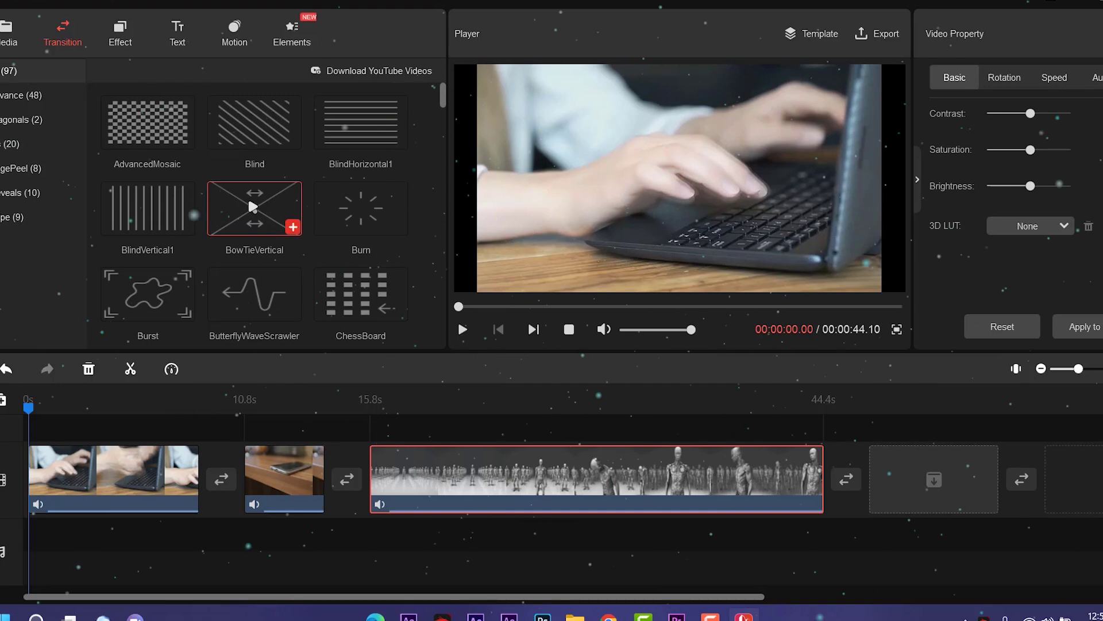
left_click(228, 485)
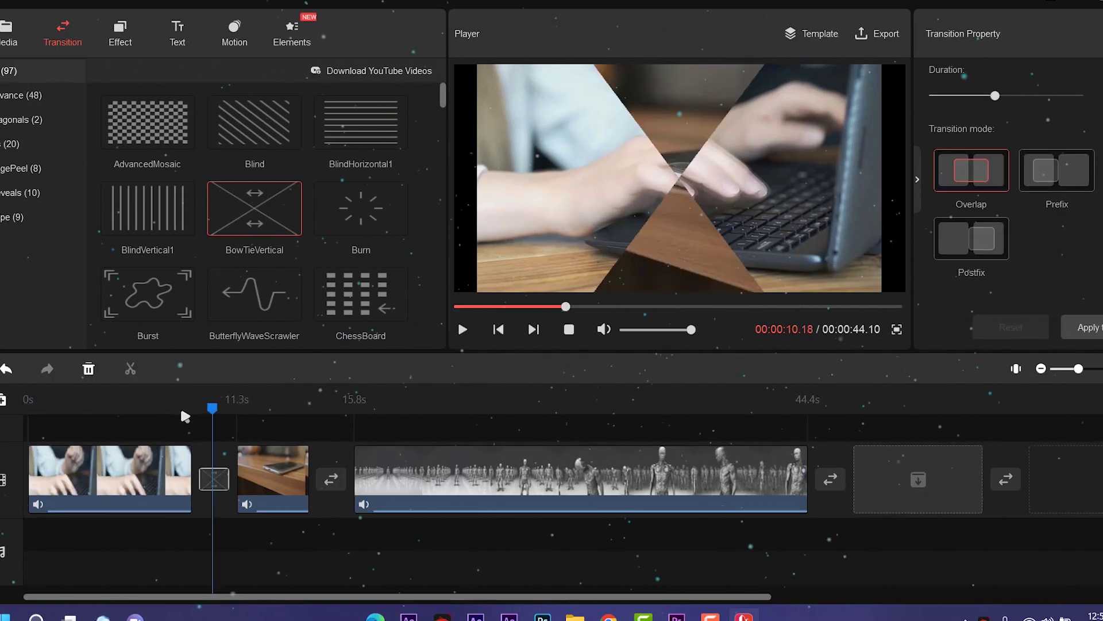
left_click_drag(207, 419, 141, 418)
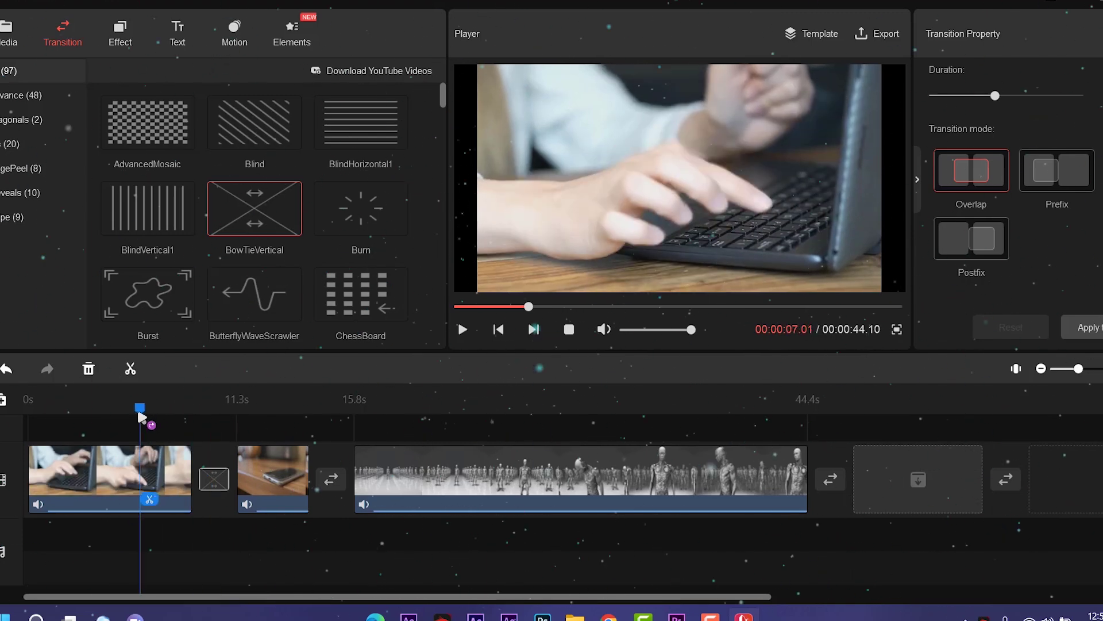
left_click(468, 329)
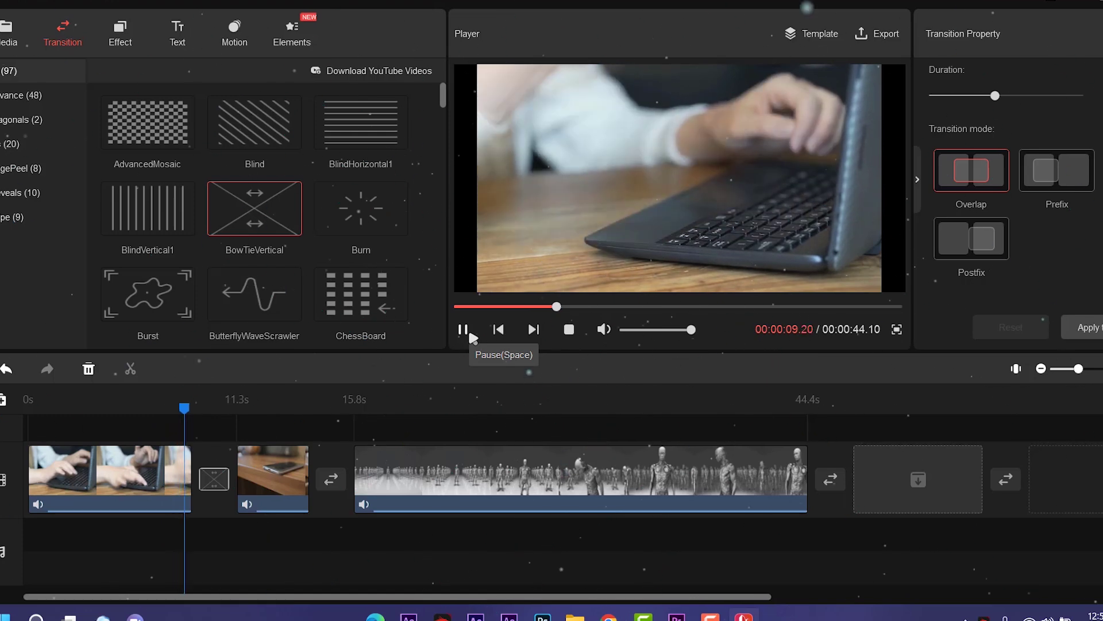
left_click(468, 329)
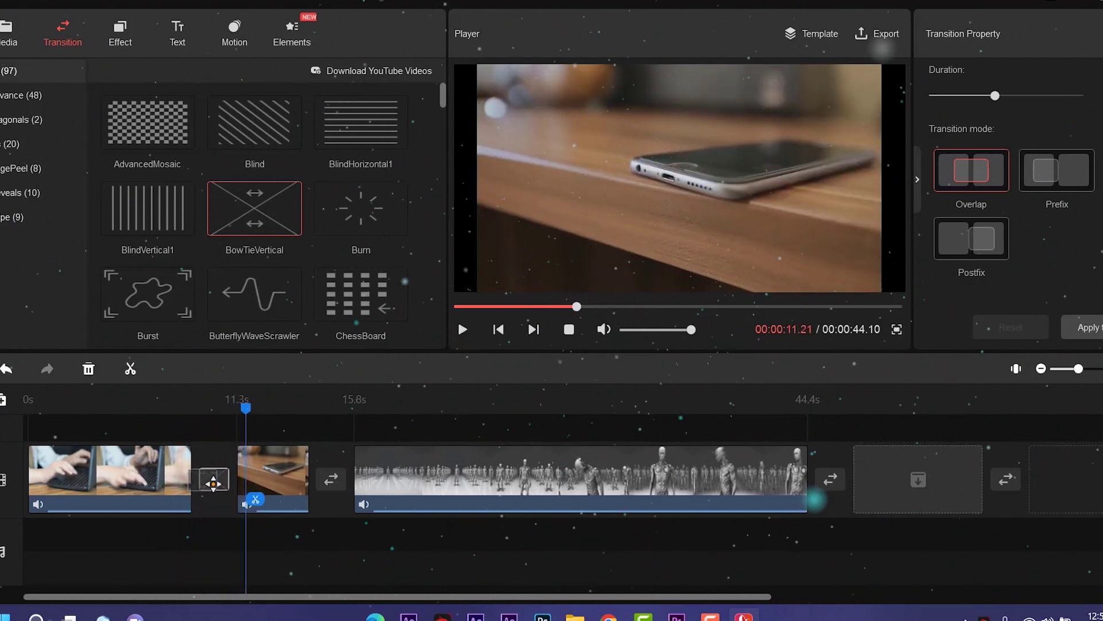
- Replace the transition between the laptop and phone clips with Burn and place the playhead on it
left_click(217, 483)
mouse_move(360, 208)
left_mouse_down()
mouse_move(345, 315)
mouse_move(209, 481)
mouse_move(219, 484)
left_mouse_up()
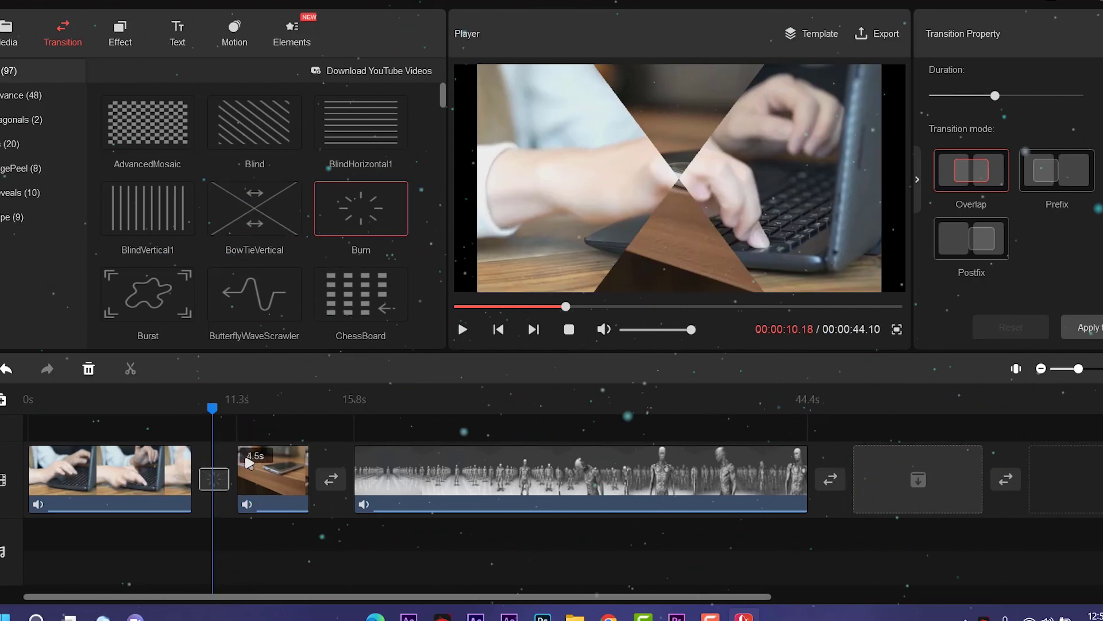
left_click(213, 419)
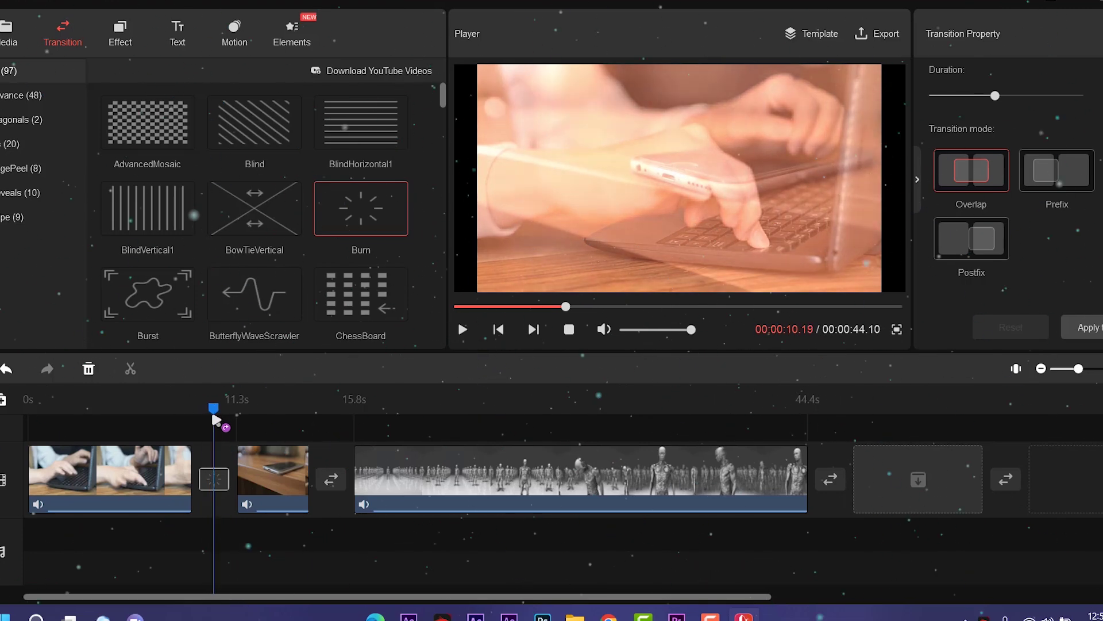
- Shorten the duration of the Burn transition and play it back from the end of the laptop clip
left_click_drag(1079, 369, 1082, 369)
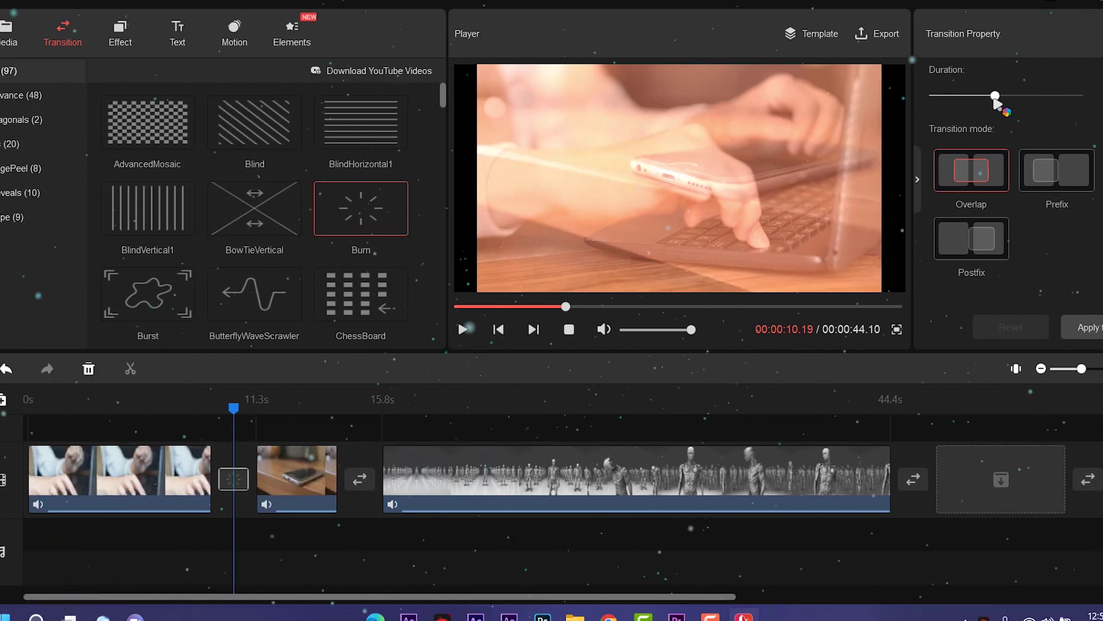
left_click_drag(995, 96, 950, 101)
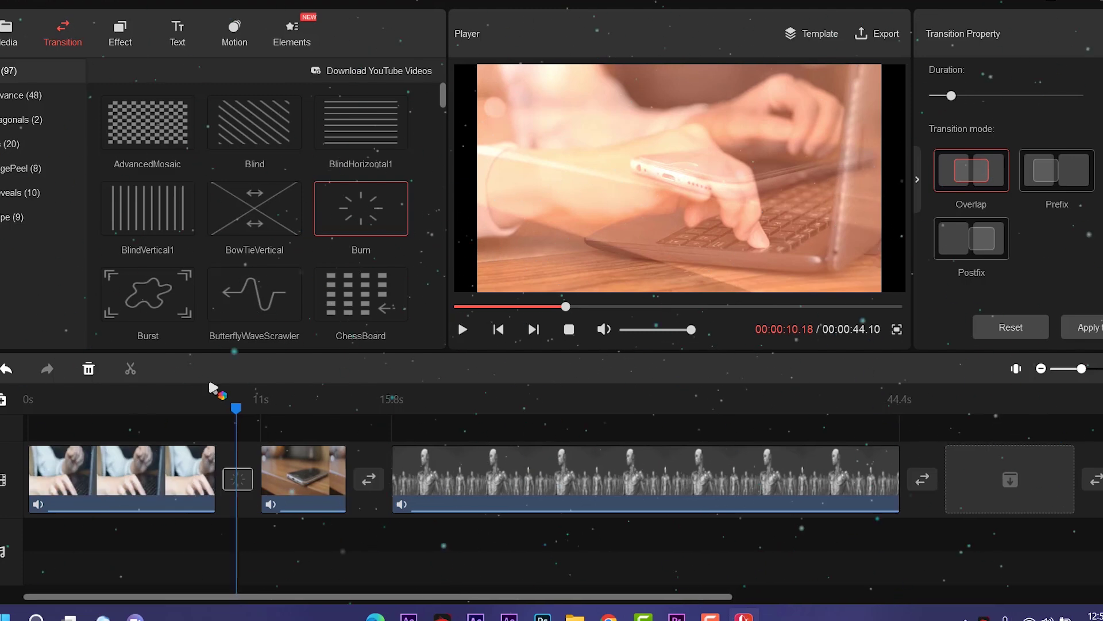
left_click_drag(240, 418, 188, 414)
left_click(464, 330)
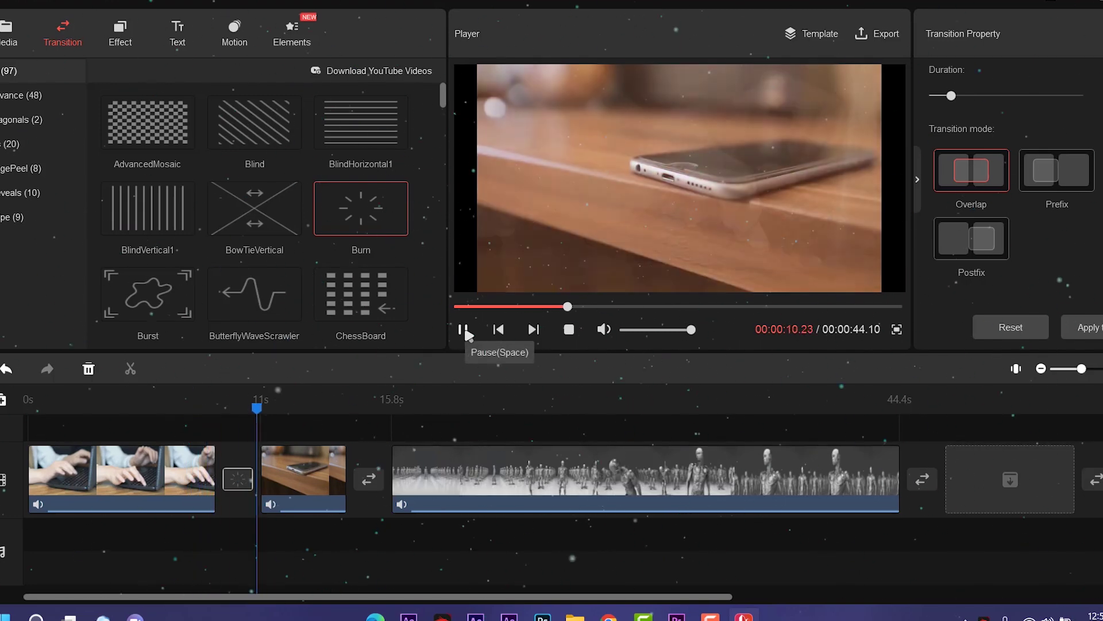
left_click(464, 330)
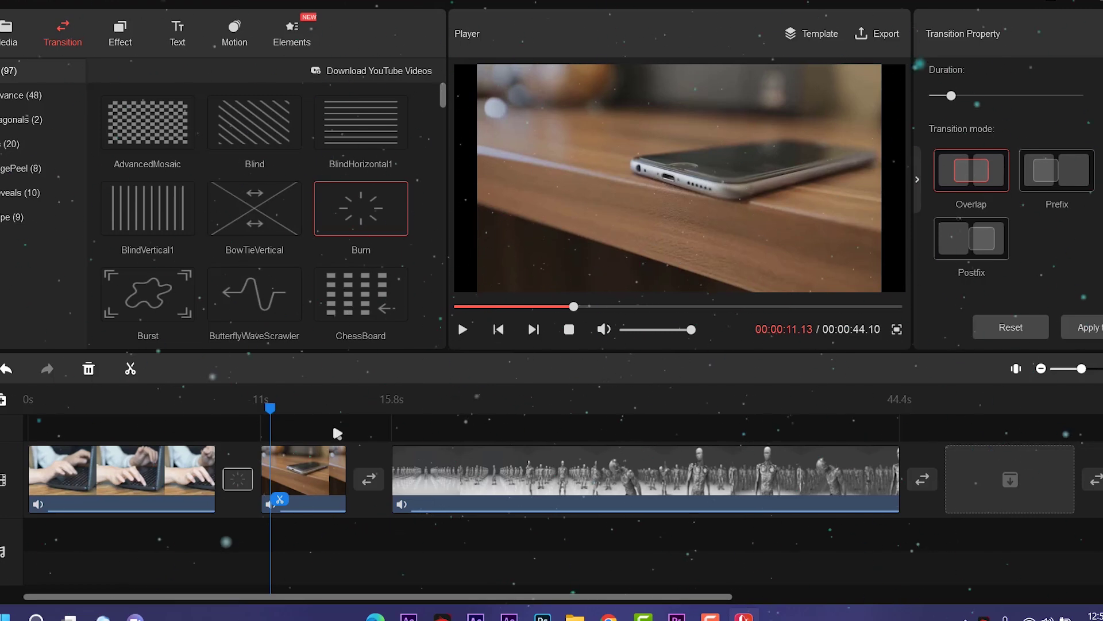
- Place the ChessBoard transition between the phone and robot clips in Overlap mode and shorten its duration
left_click_drag(322, 293, 364, 477)
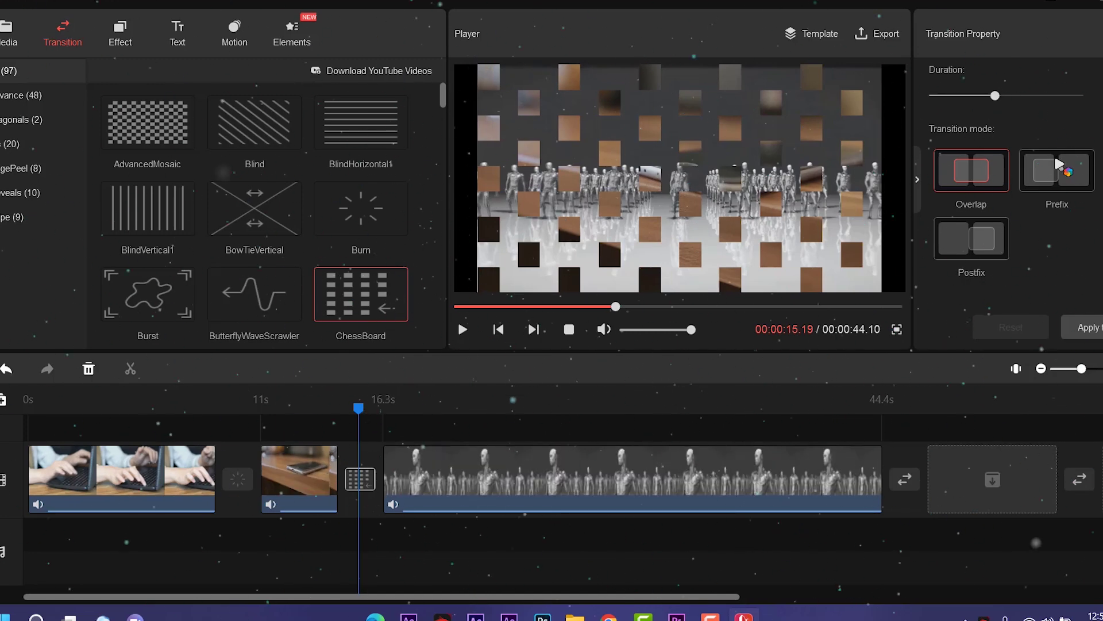
left_click(1059, 168)
left_click(984, 172)
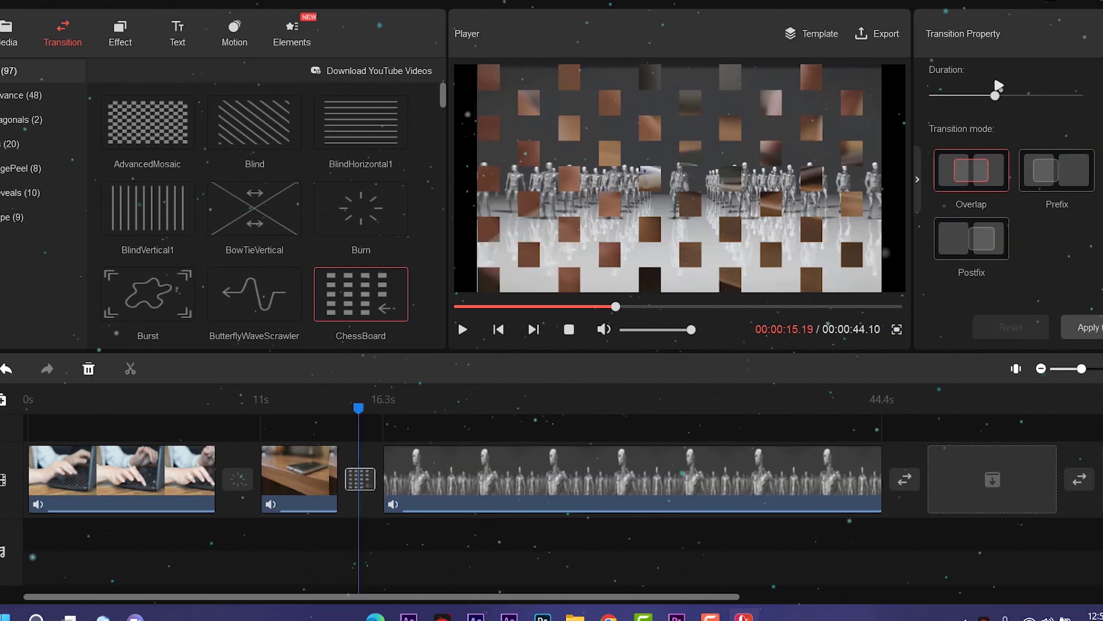
left_click(969, 96)
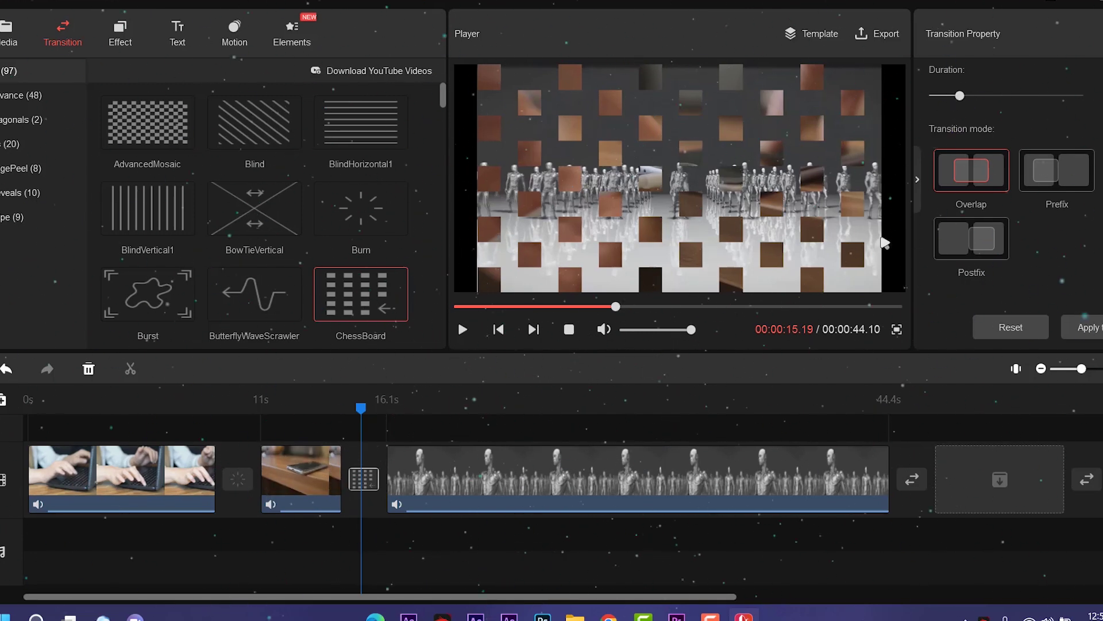
- Browse the full transition library and its individual categories to examine the available transitions
scroll(161, 265, "down", 10)
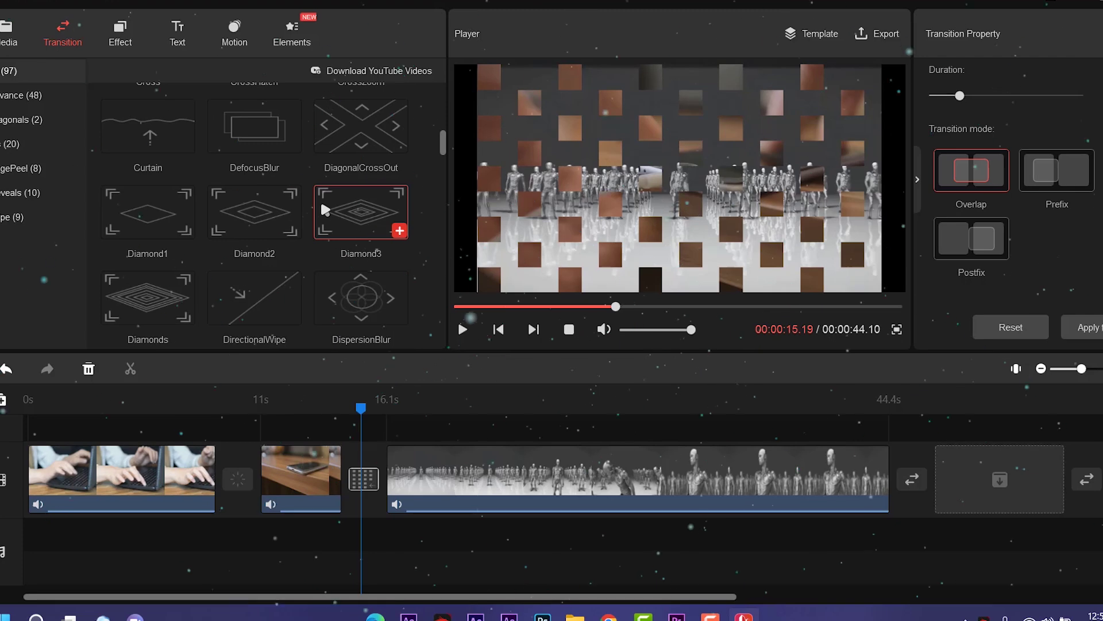
scroll(321, 210, "down", 10)
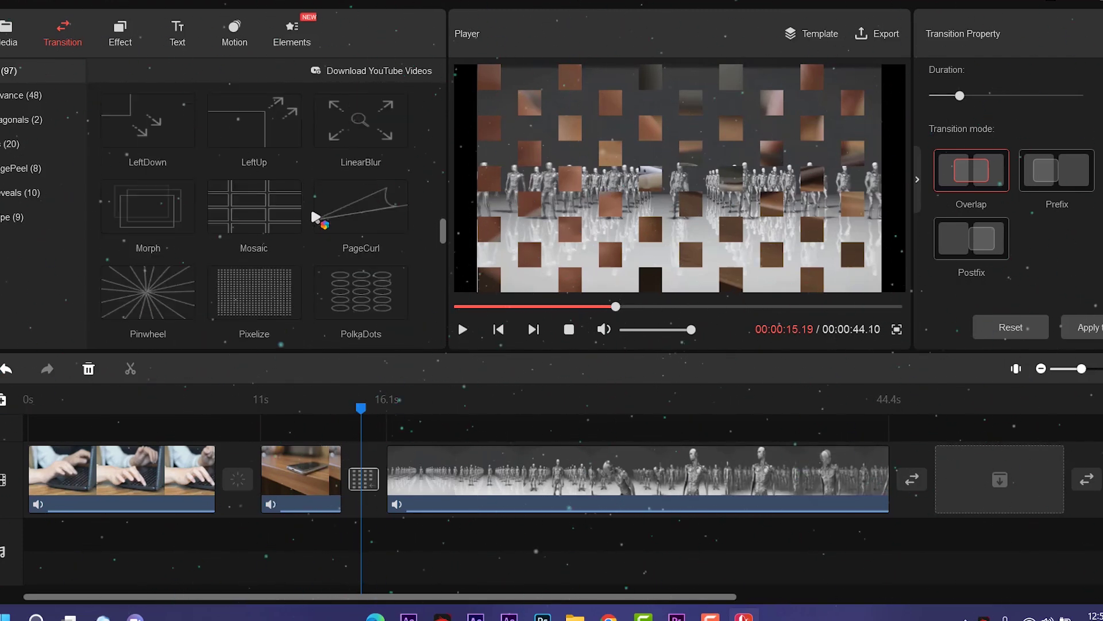
scroll(241, 198, "down", 10)
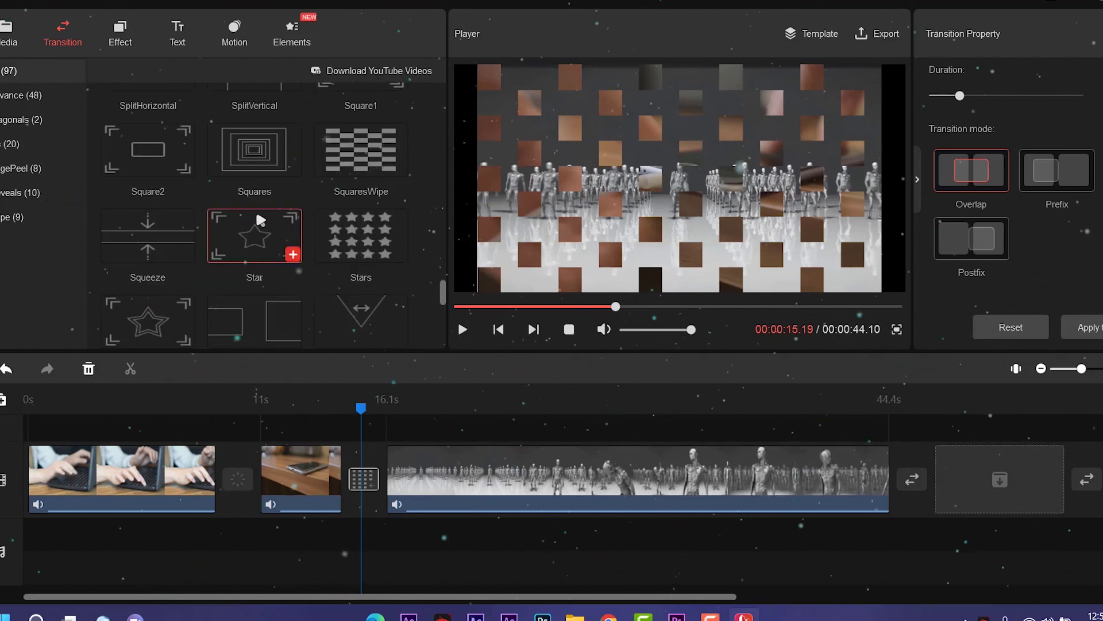
scroll(259, 216, "down", 5)
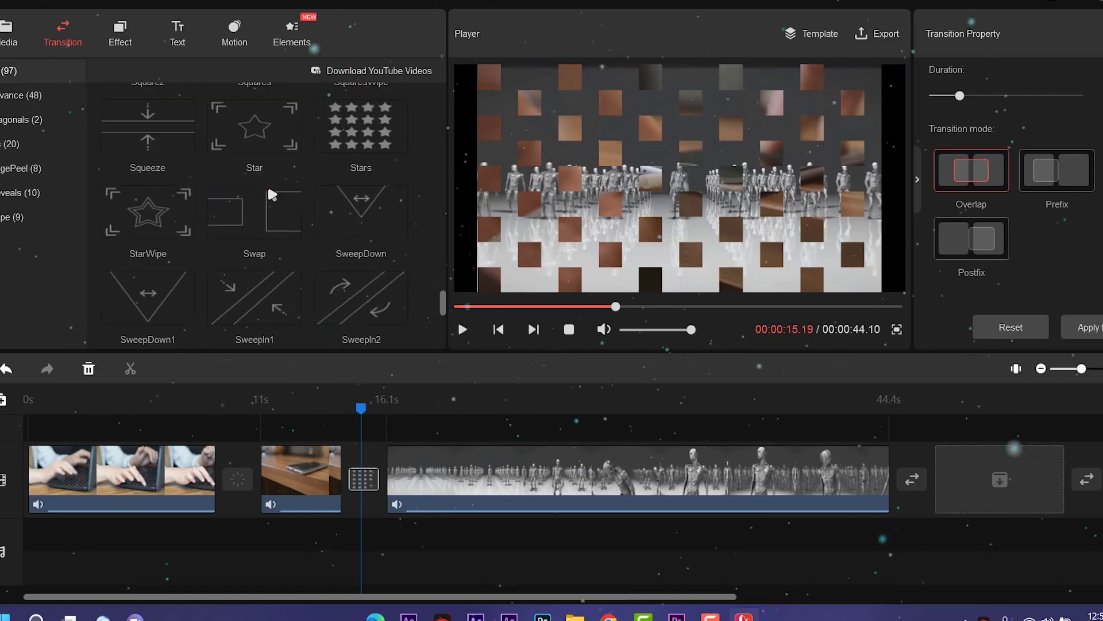
left_click(48, 97)
left_click(34, 119)
left_click(17, 143)
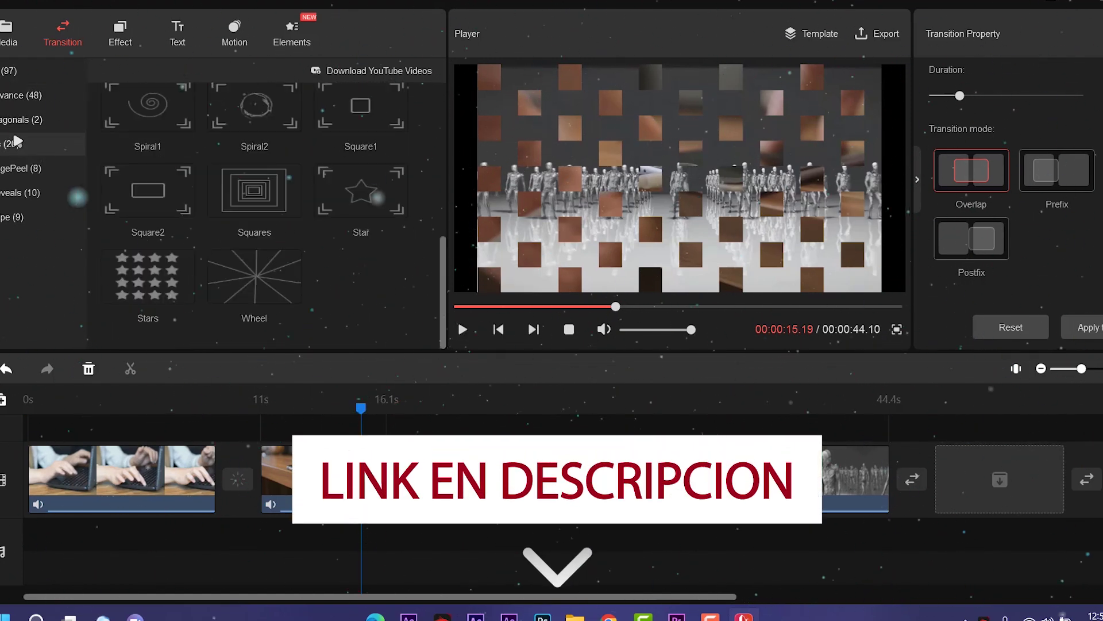
left_click(26, 171)
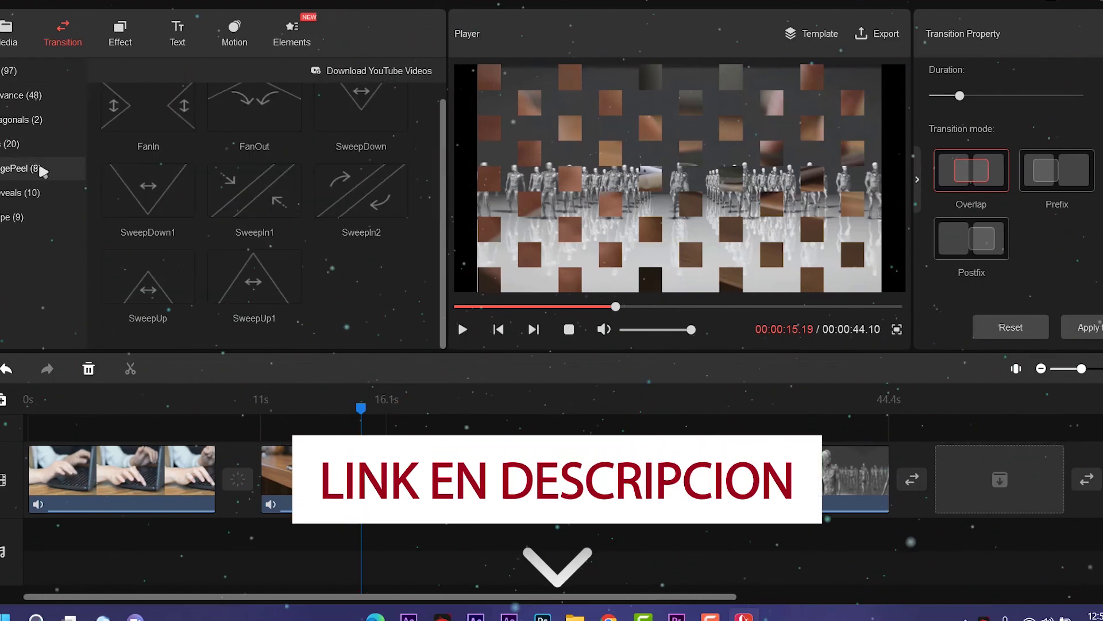
scroll(315, 239, "up", 1)
left_click(188, 189)
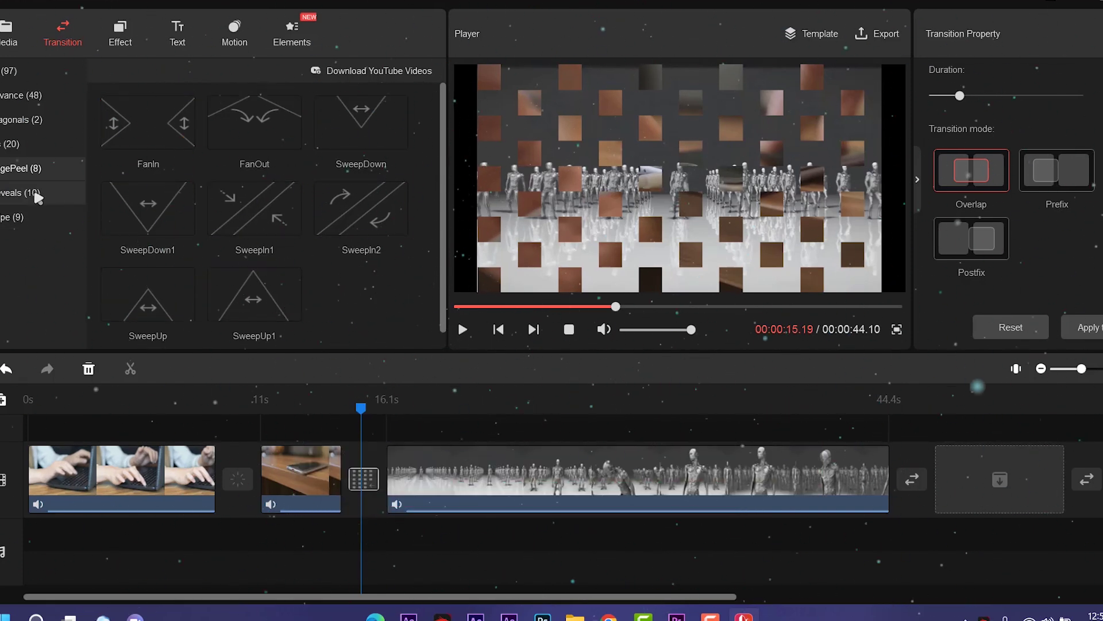
left_click(17, 217)
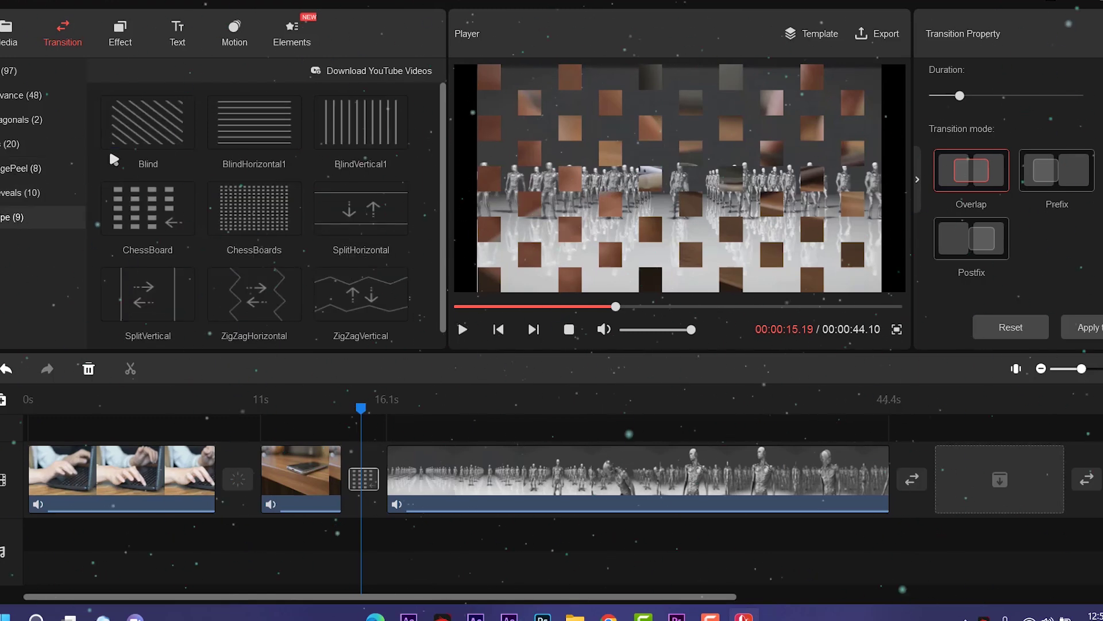
- Add the alto hay clip to the end of the timeline and adjust its saturation and brightness
left_click(117, 34)
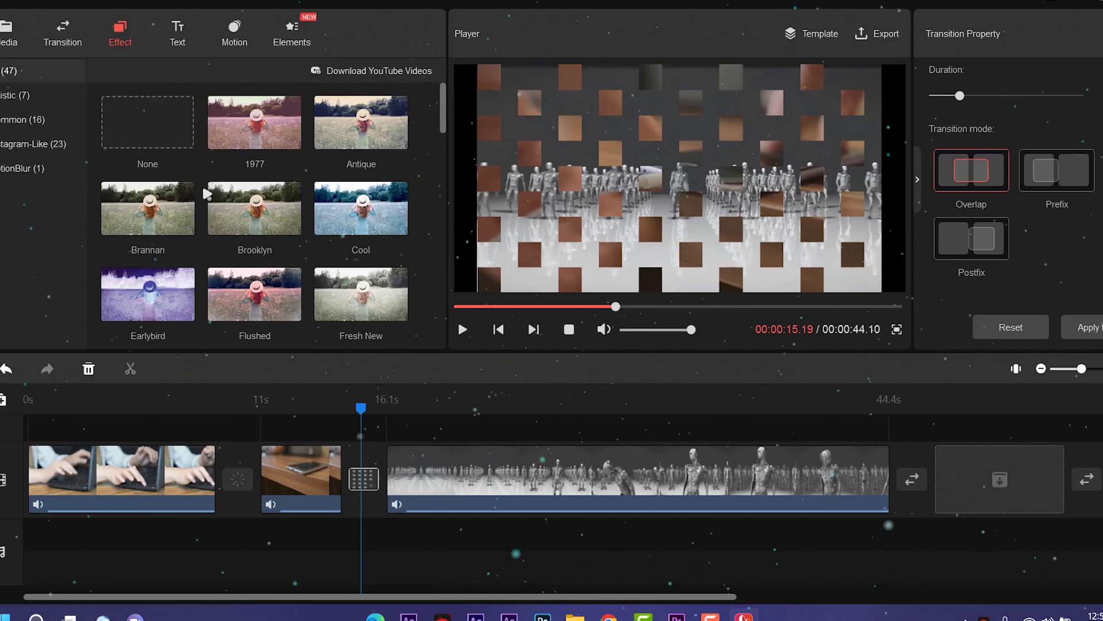
left_click(8, 33)
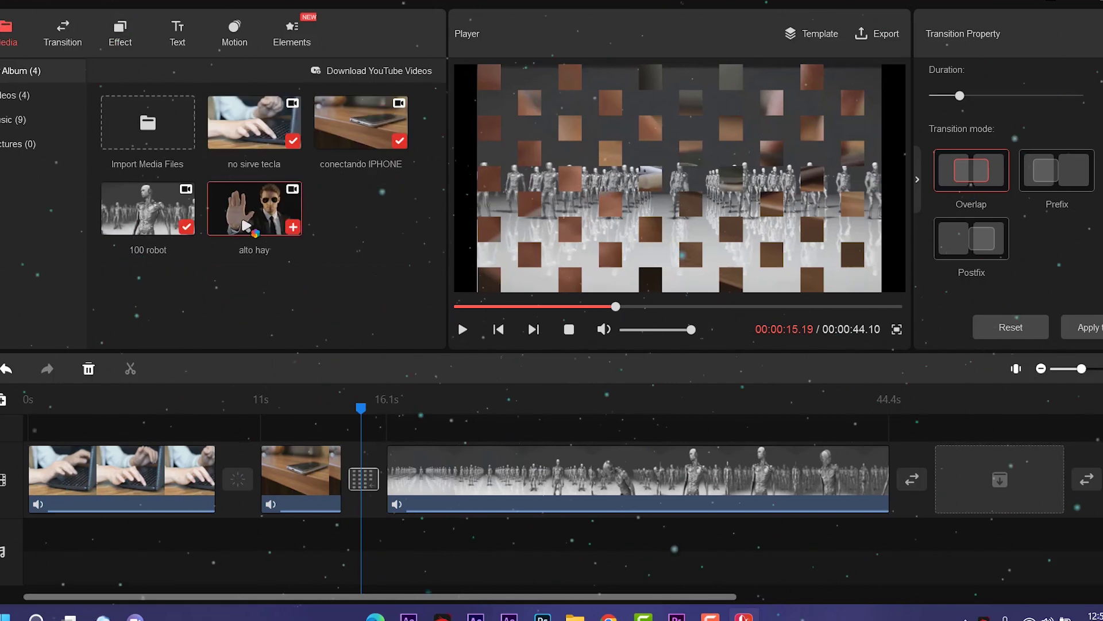
left_click(293, 226)
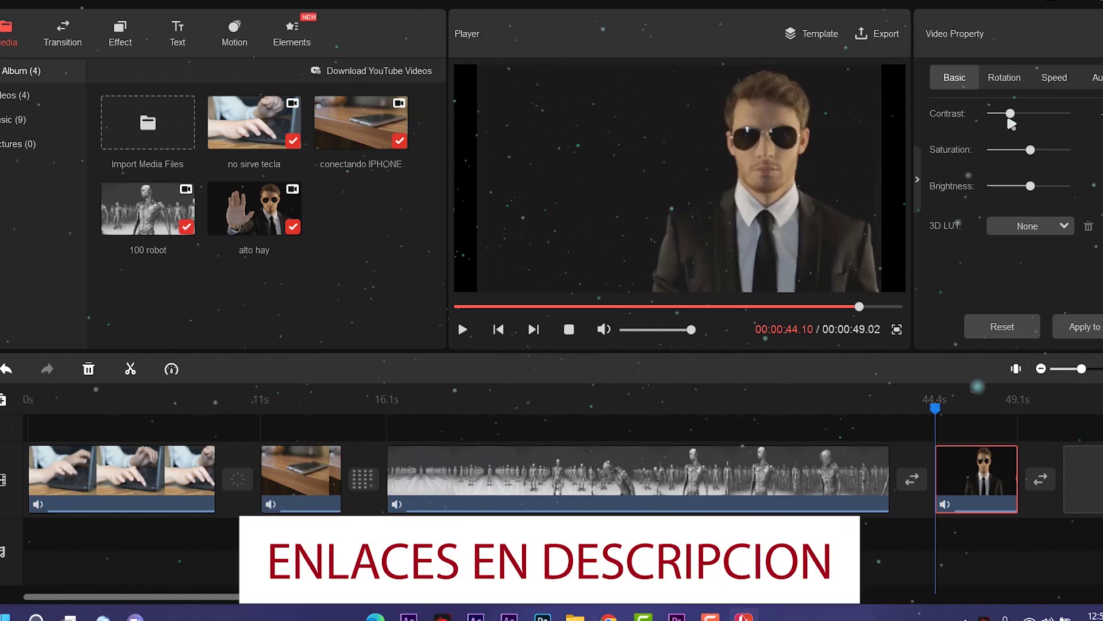
left_click_drag(1033, 149, 1053, 150)
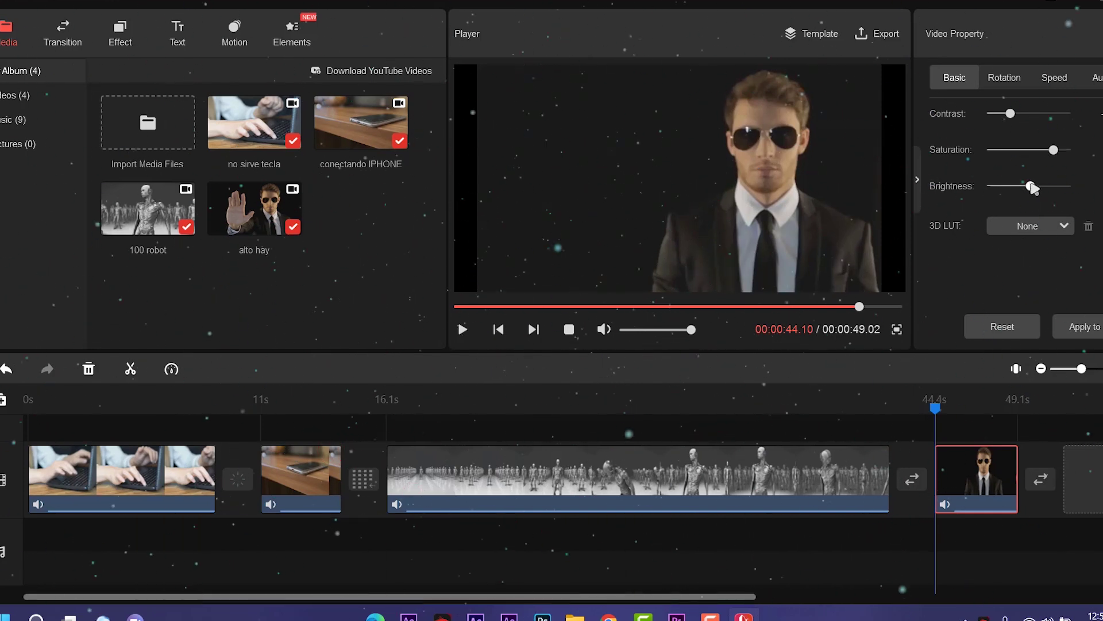
left_click_drag(1060, 191, 1025, 187)
- Slow down the alto hay clip until its duration is 1.6 minutes
left_click(1004, 77)
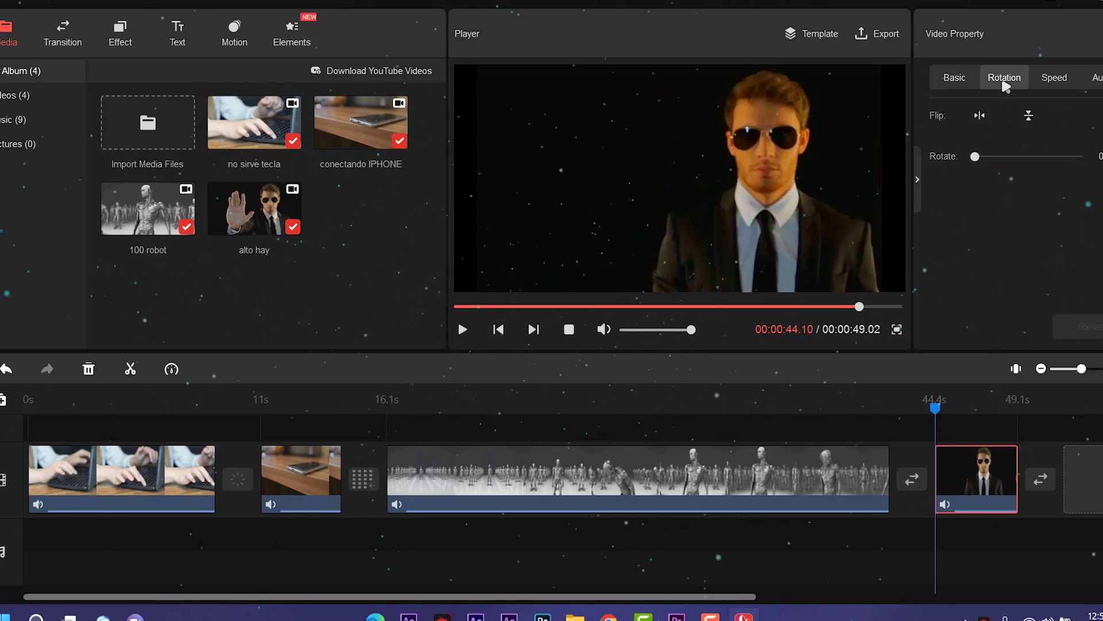
left_click(1057, 78)
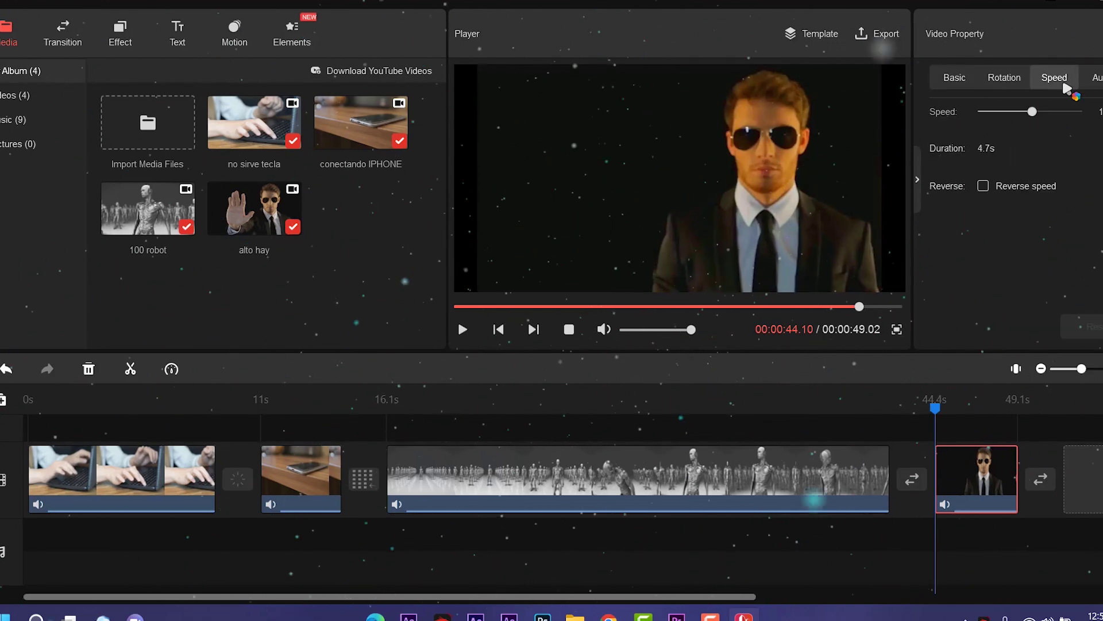
left_click_drag(1054, 118, 995, 112)
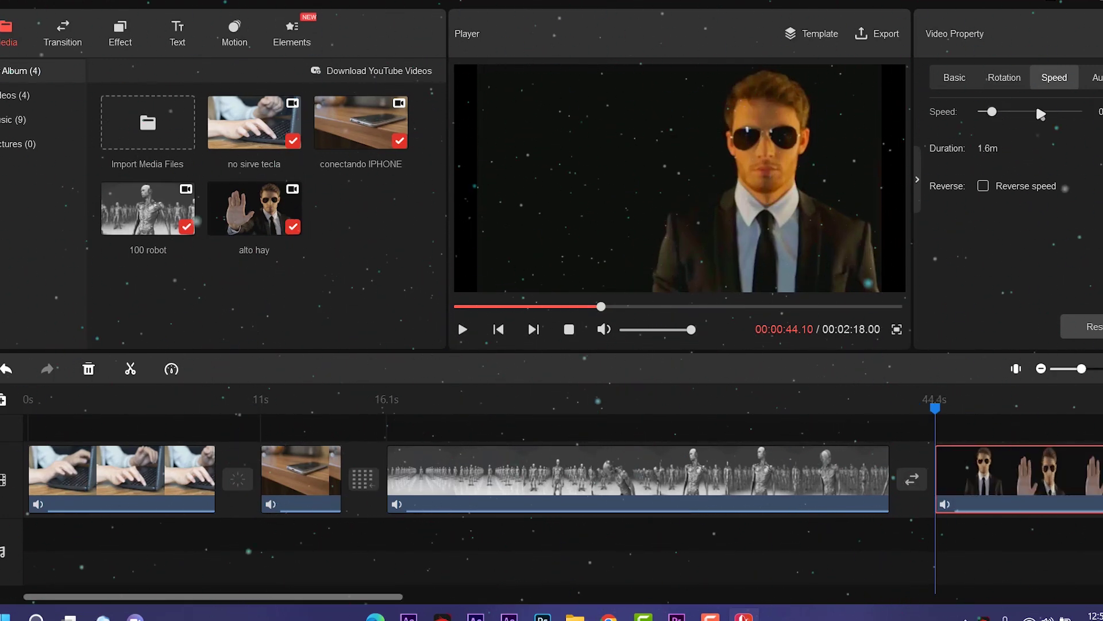
- Play about two seconds of the slowed alto hay clip and show its audio settings
left_click(463, 330)
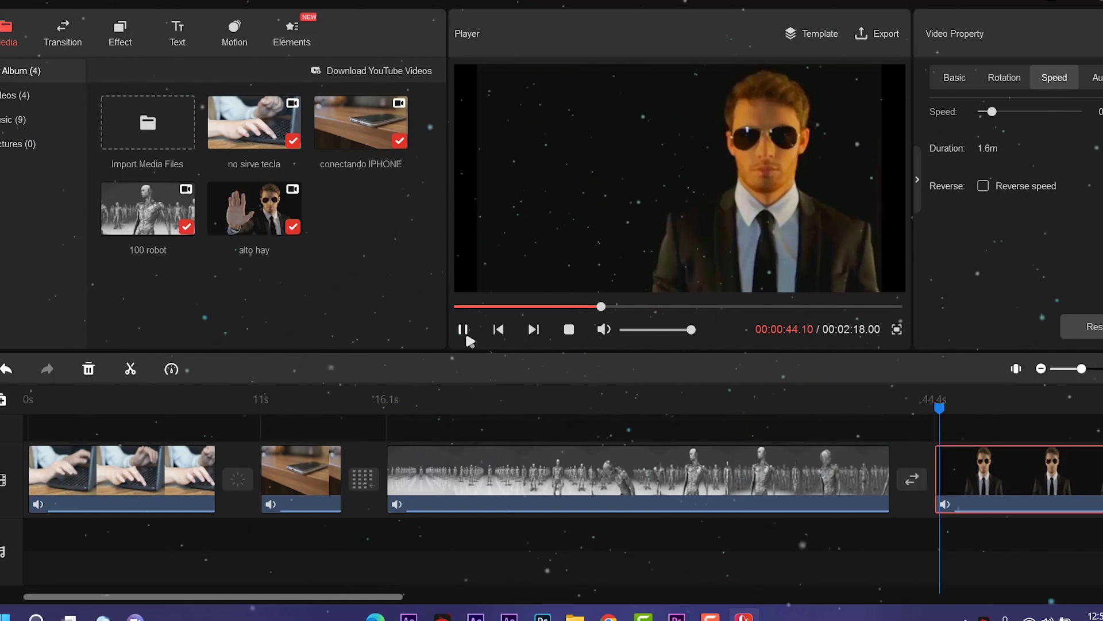
left_click(462, 329)
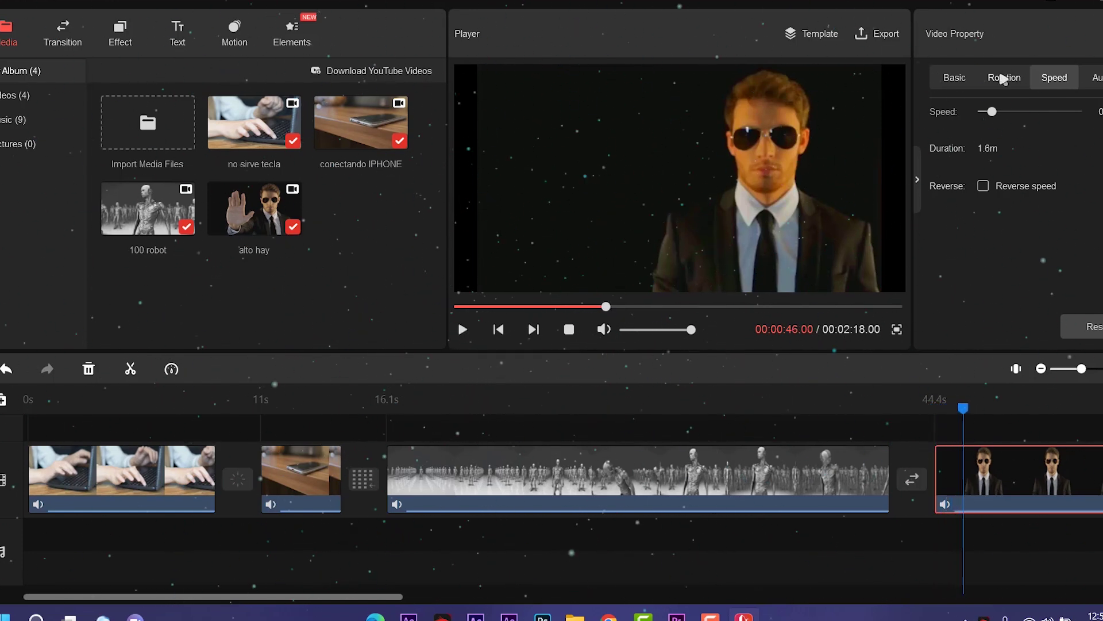
left_click(1095, 78)
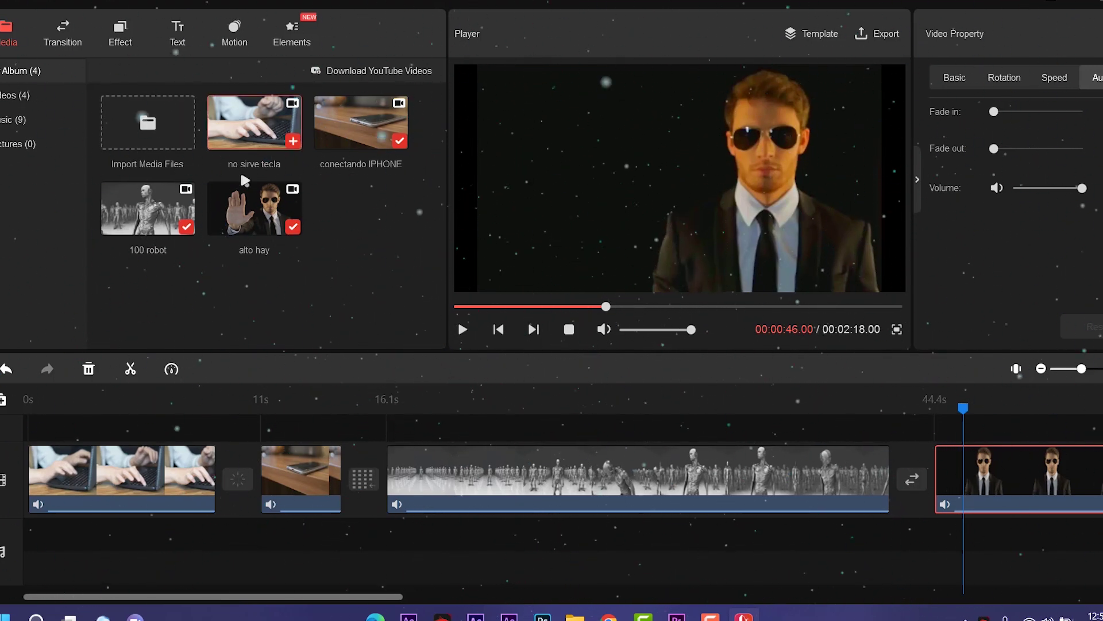
- Apply the Fresh New effect from the Instagram-Like category to the laptop clip
left_click(62, 45)
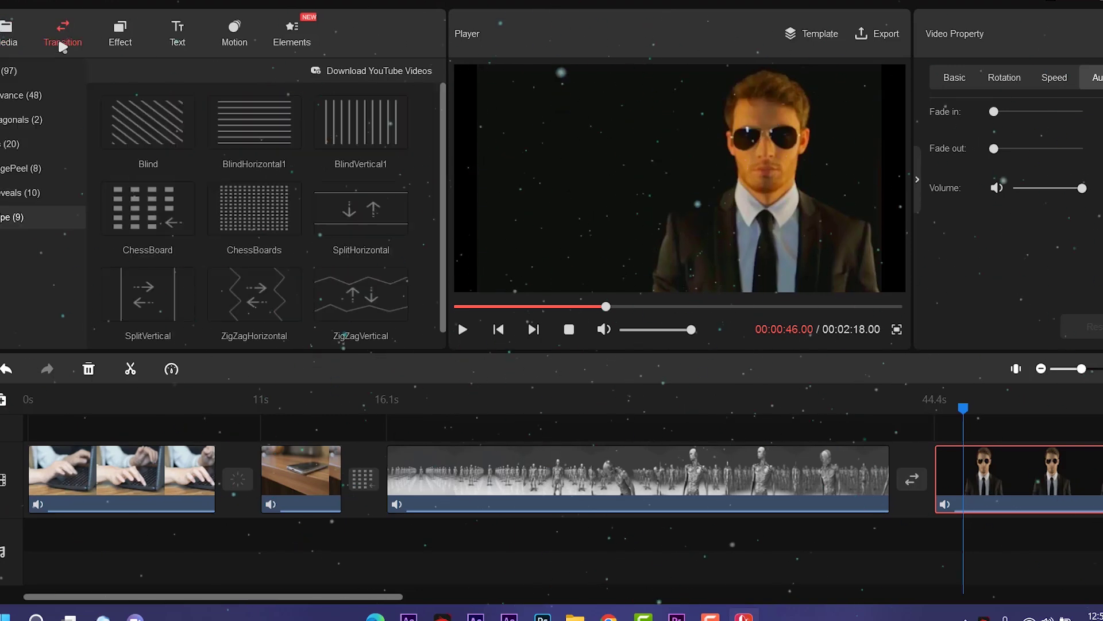
left_click(119, 45)
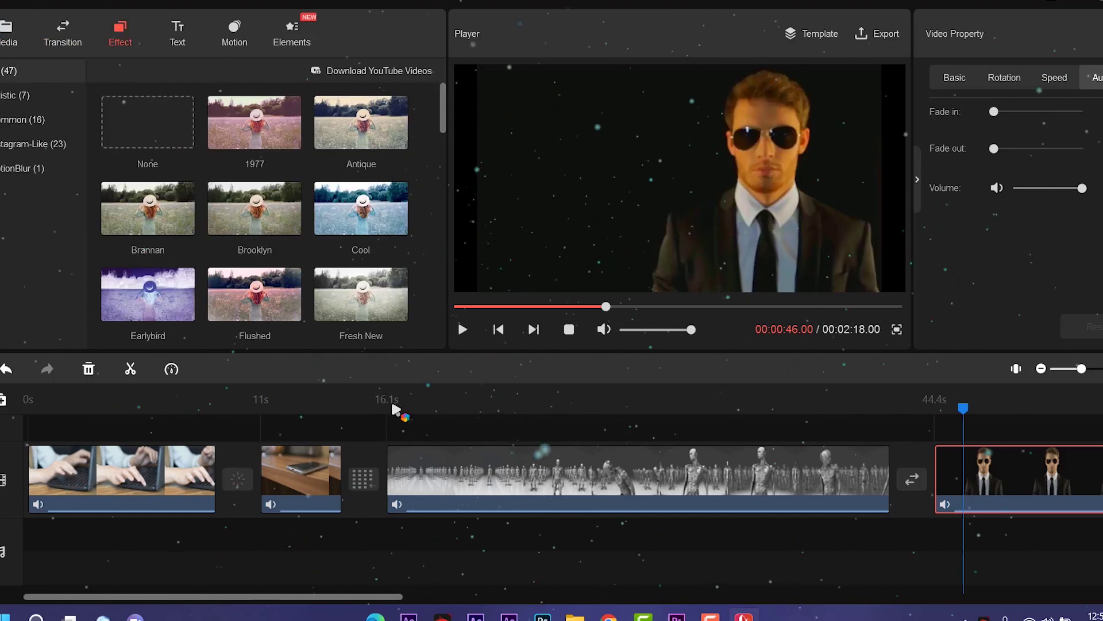
left_click(130, 422)
left_click(129, 420)
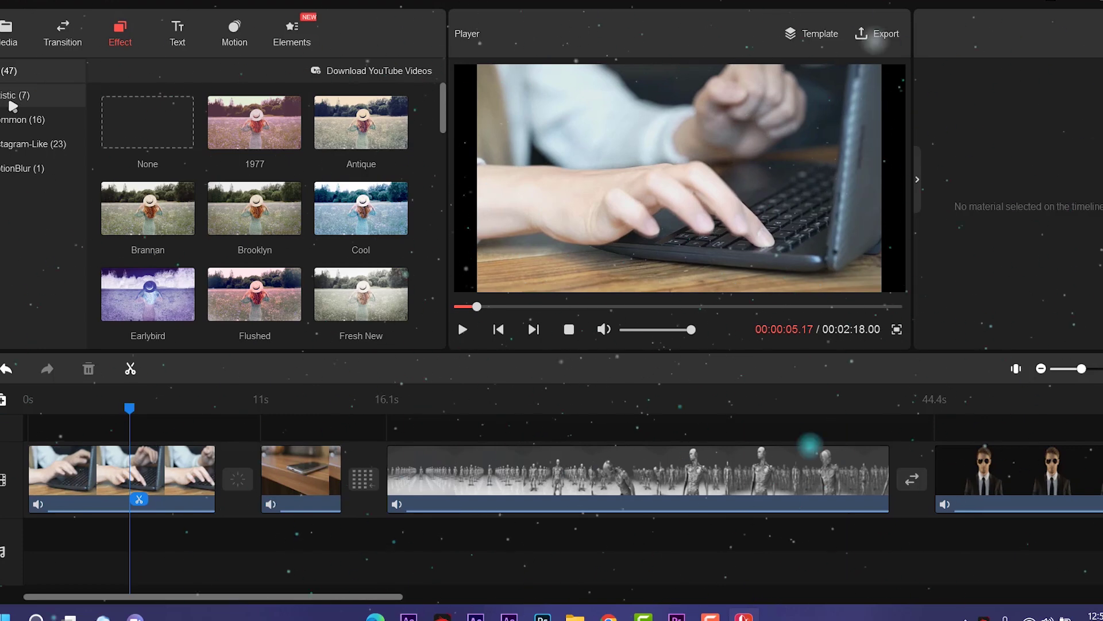
left_click(17, 128)
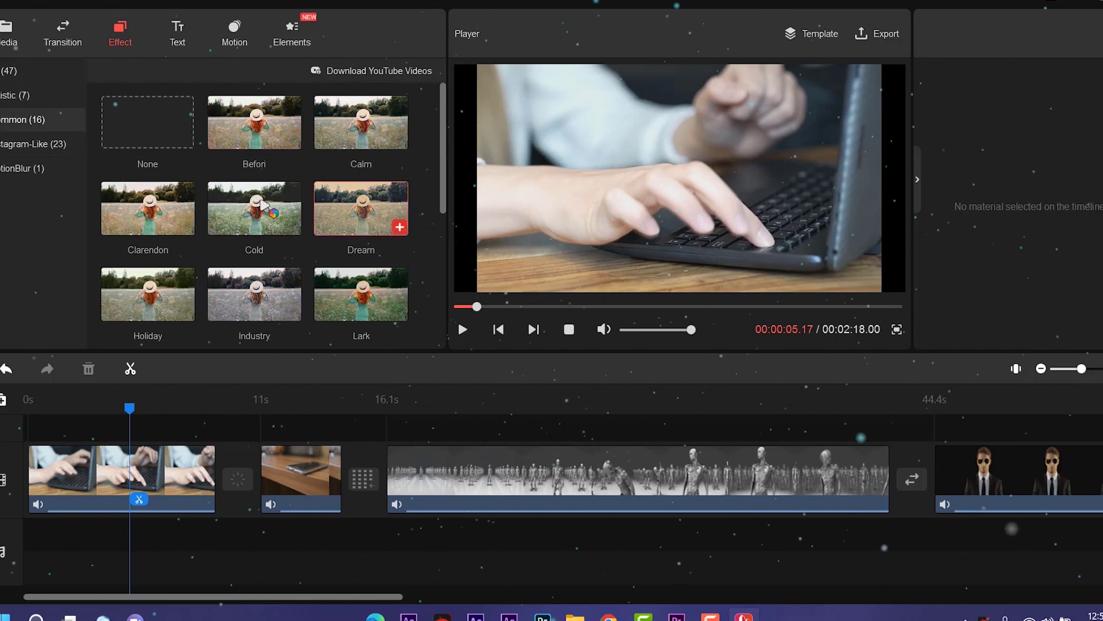
left_click(17, 152)
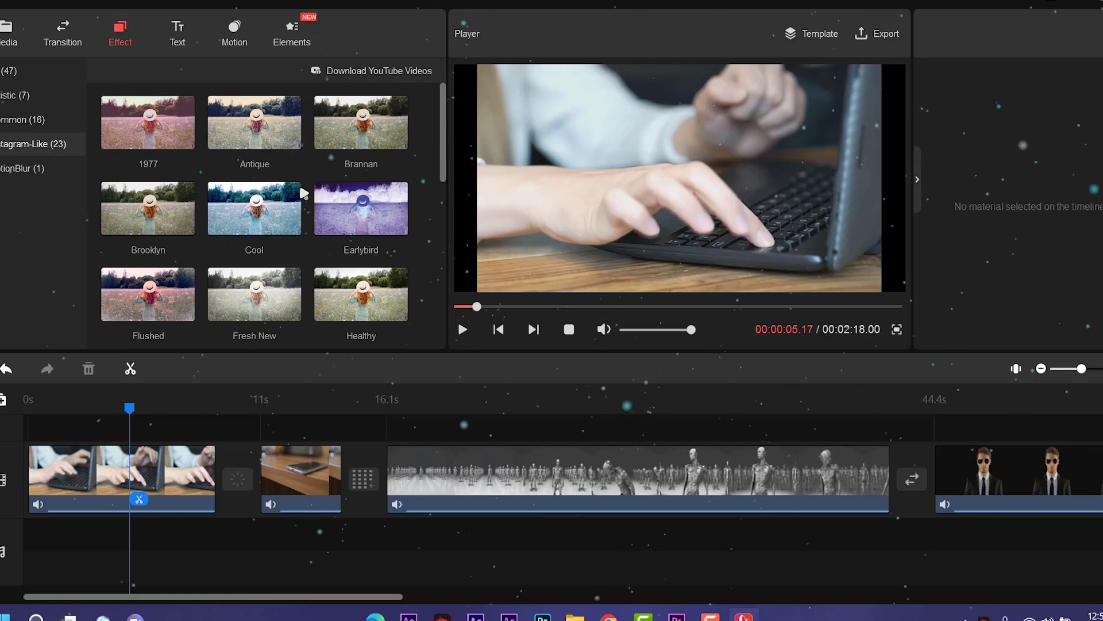
scroll(252, 172, "down", 3)
left_click_drag(247, 150, 177, 392)
left_click_drag(131, 480, 131, 480)
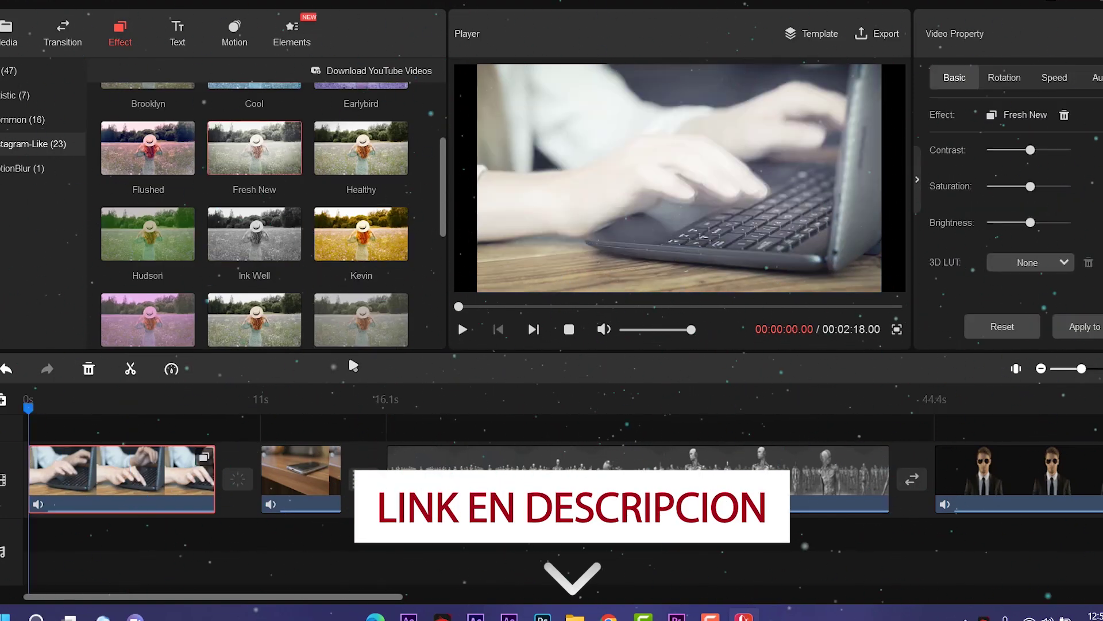
- Apply the Kevin effect to the phone clip and play back part of it
left_click_drag(350, 238, 314, 490)
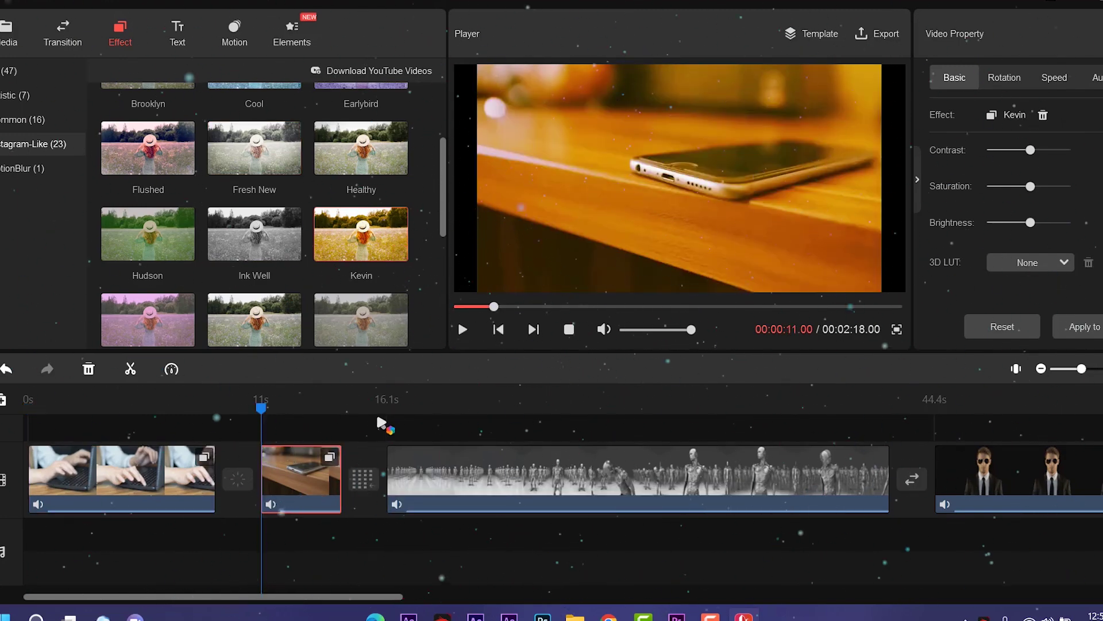
scroll(266, 230, "down", 3)
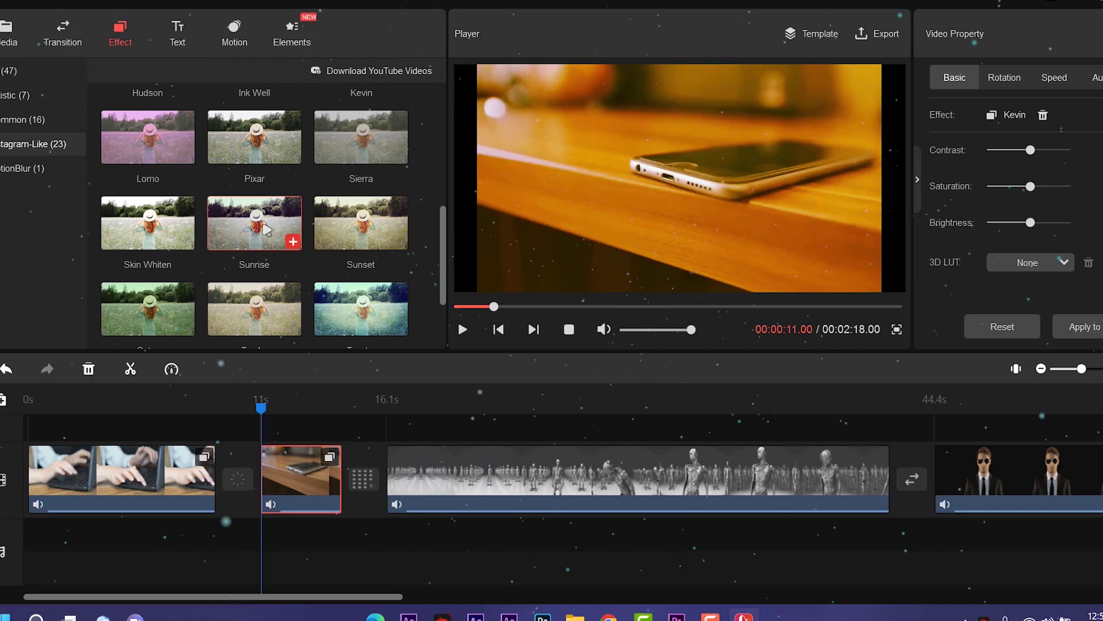
scroll(259, 229, "down", 3)
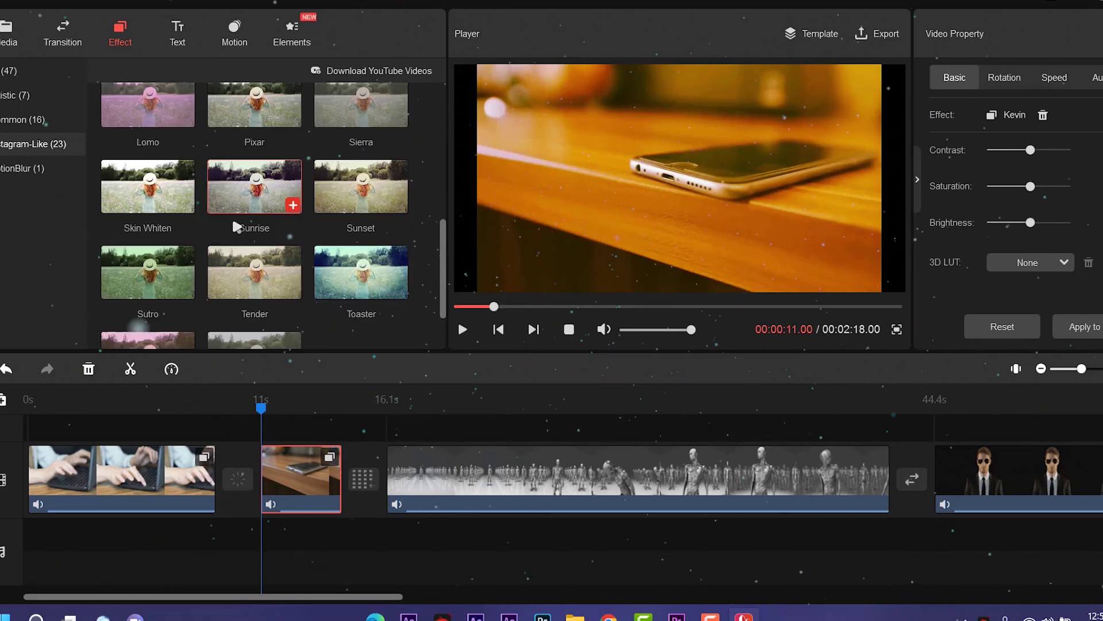
left_click(462, 331)
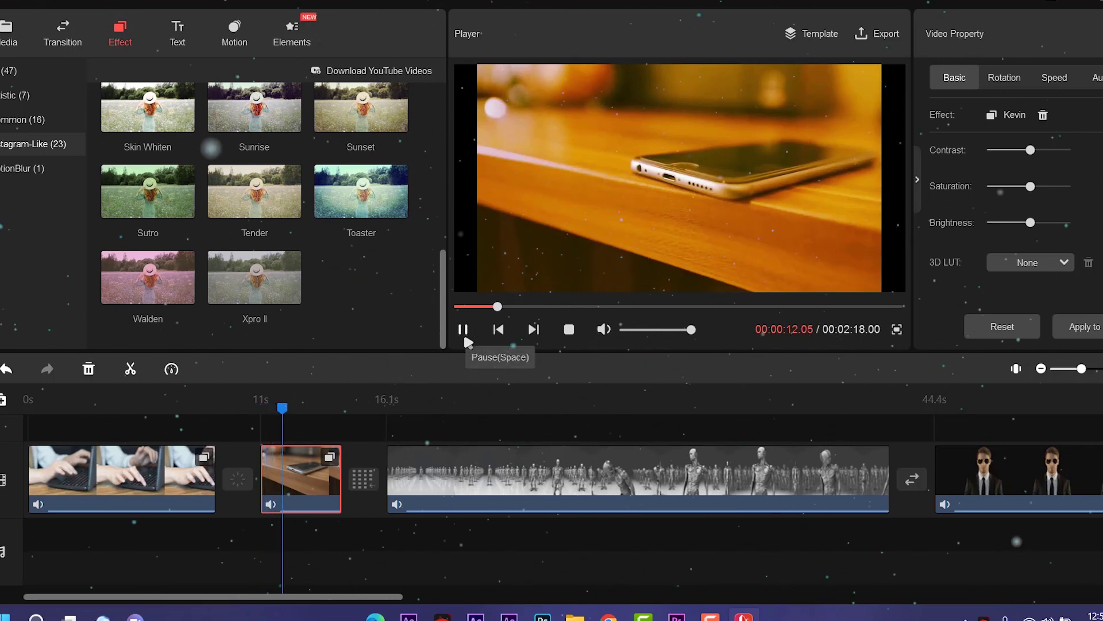
left_click(464, 336)
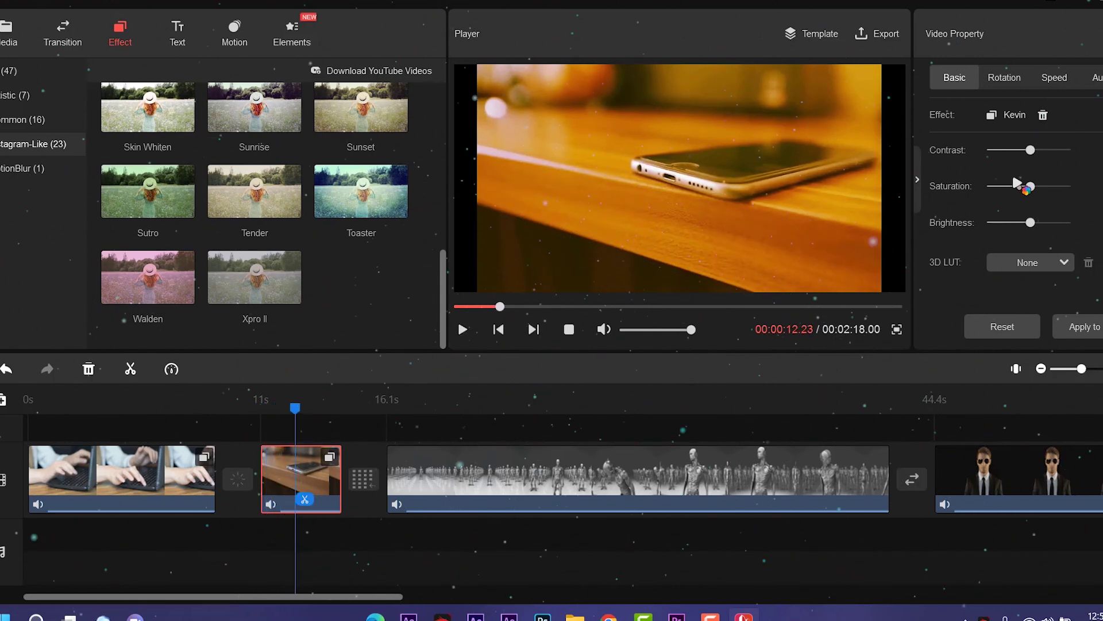
- Add the Caption25 text template to the track above the phone clip, near the clip's start
left_click(179, 37)
left_click_drag(261, 220, 267, 356)
left_click_drag(293, 439, 284, 417)
- Move the caption's decorative lines and title text to the upper left of the video frame and select the title text
left_click_drag(611, 194, 677, 179)
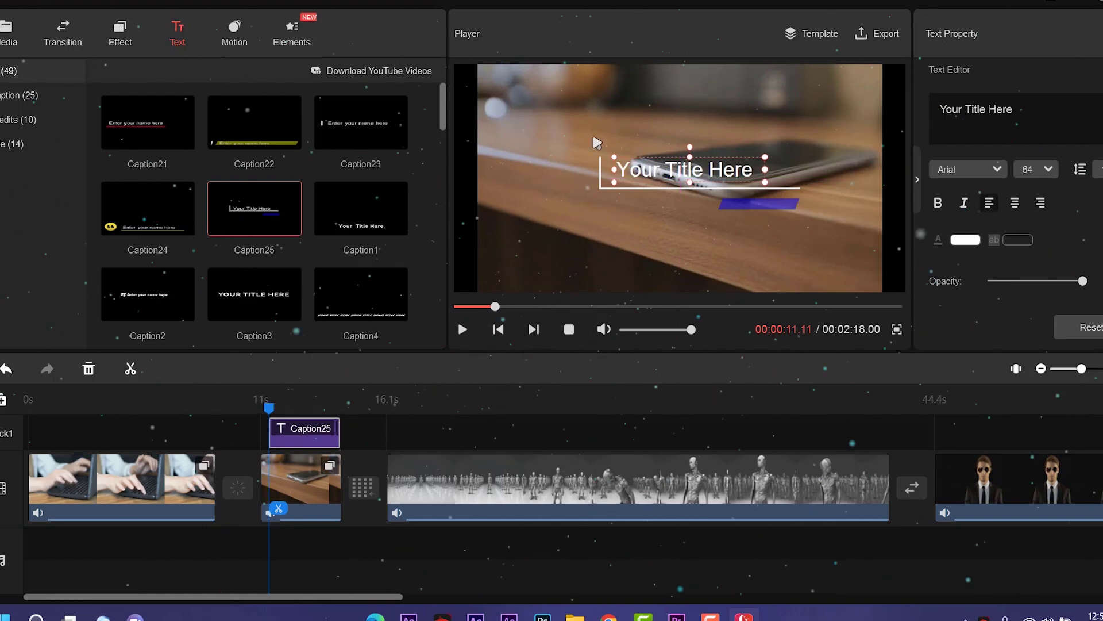
left_click_drag(601, 175, 497, 117)
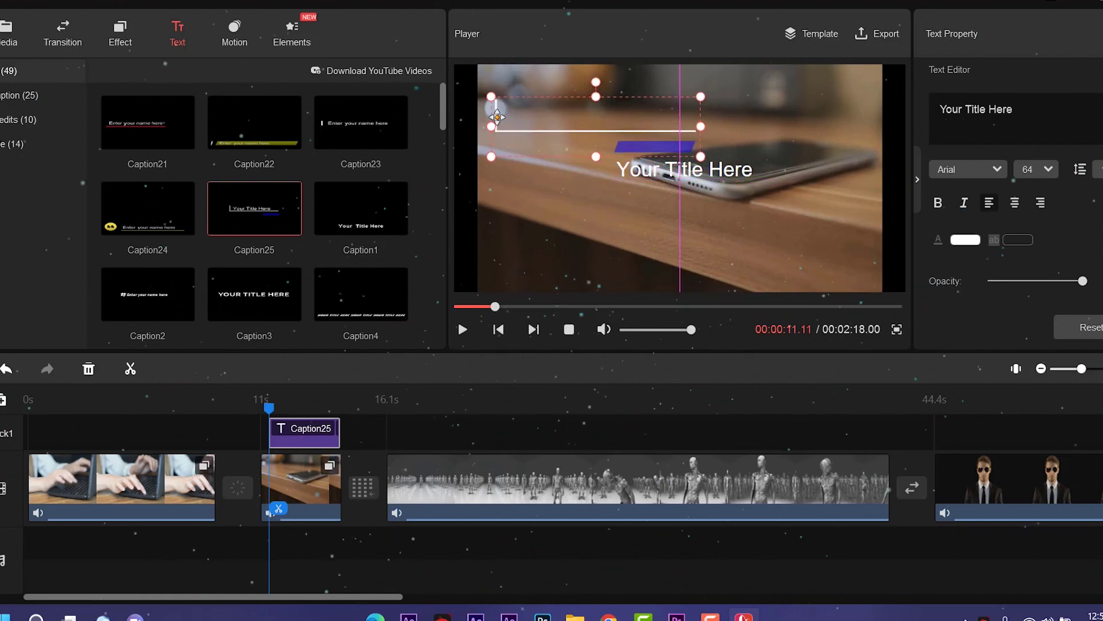
left_click_drag(658, 193, 559, 136)
left_click_drag(635, 147, 610, 98)
left_click(601, 115)
left_click(613, 106)
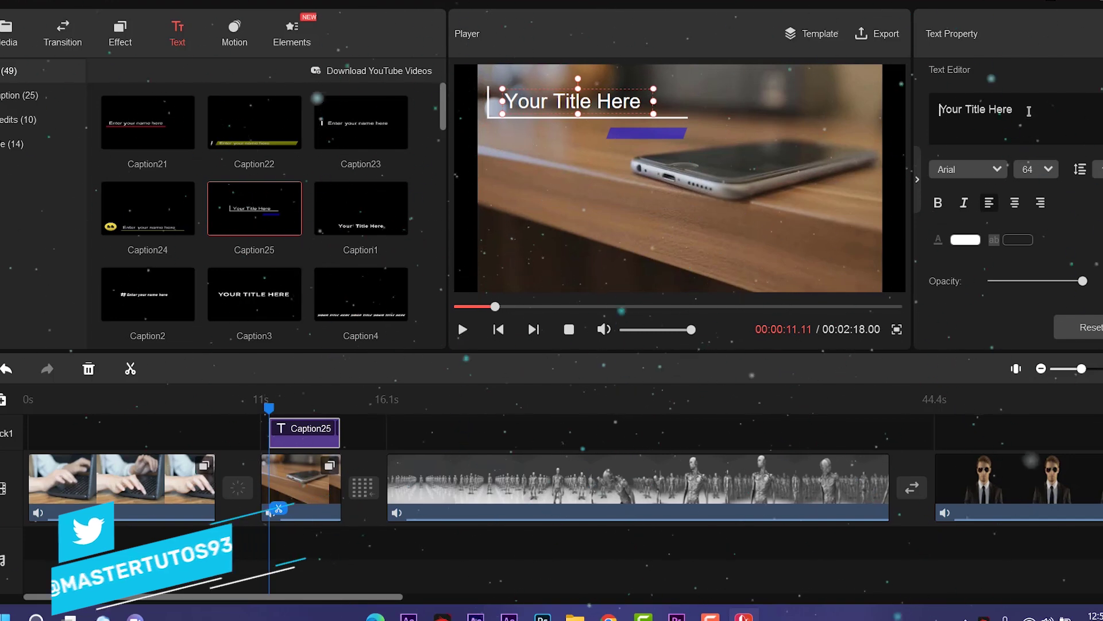
- Replace the caption's title text with "Master Tutos"
left_click_drag(1014, 109, 932, 113)
type("Master")
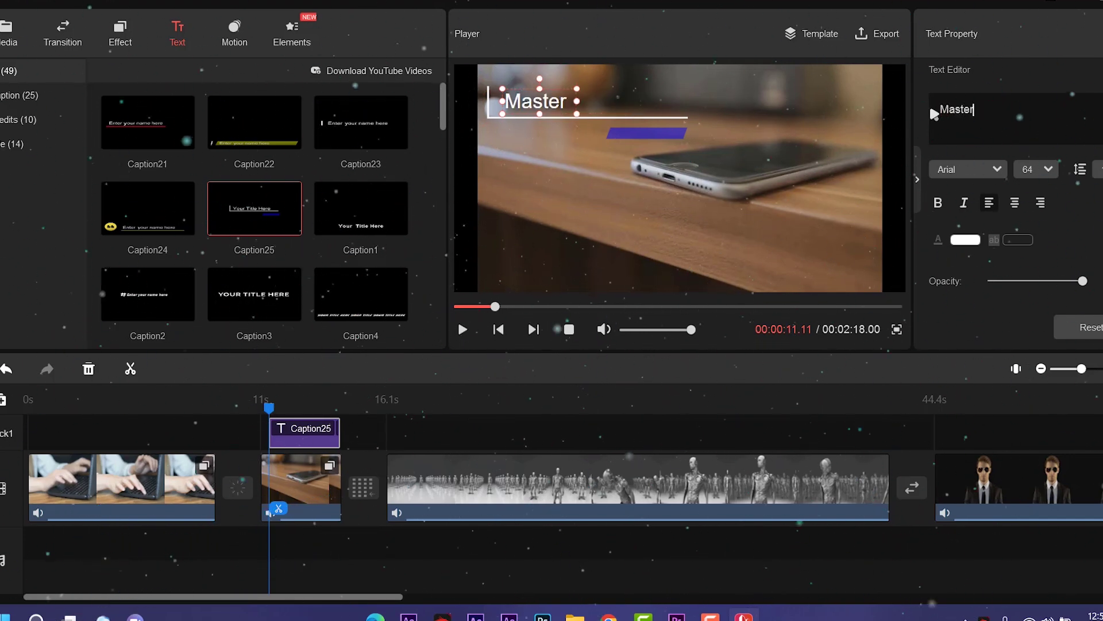
type(" Tuyt")
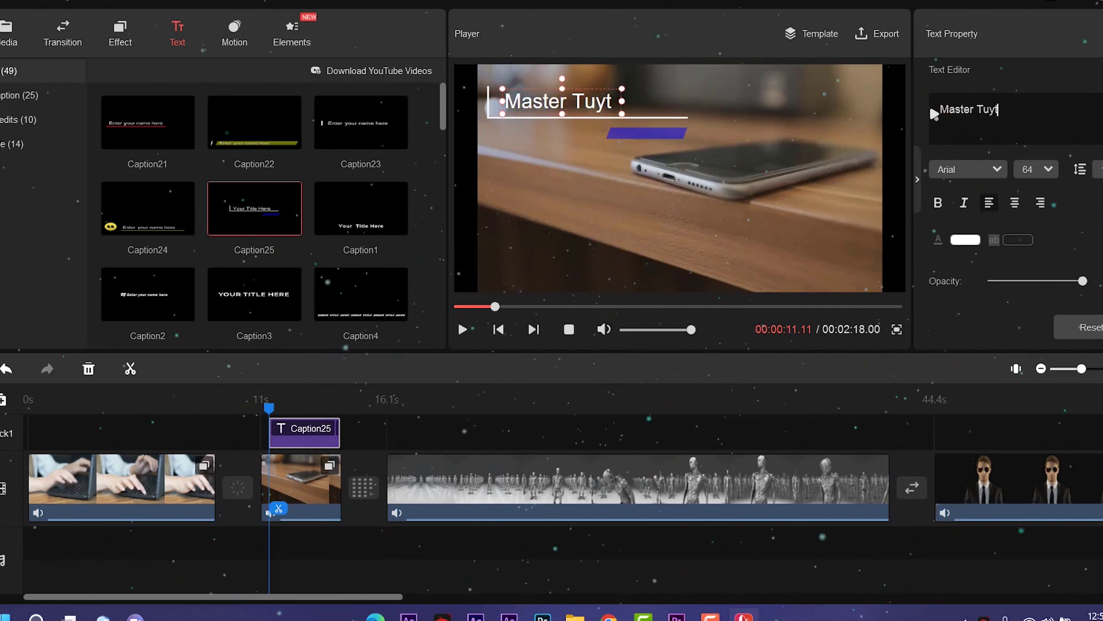
key("BackSpace")
key("BackSpace")
type("tos")
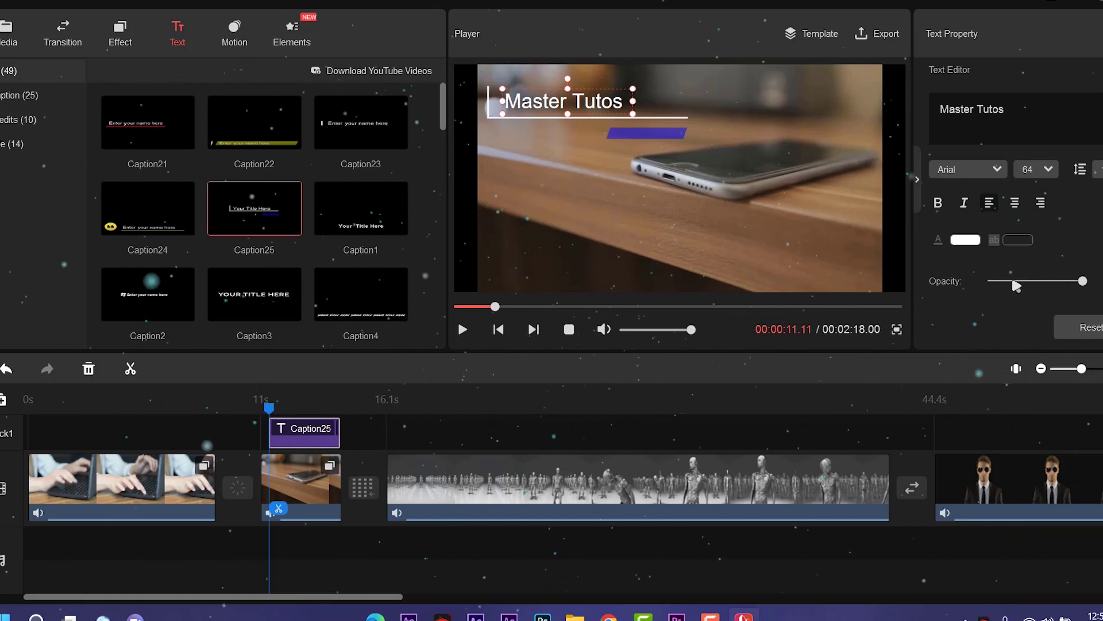
- Play back the project from just before the caption to preview its animation over the phone clip
left_click(918, 181)
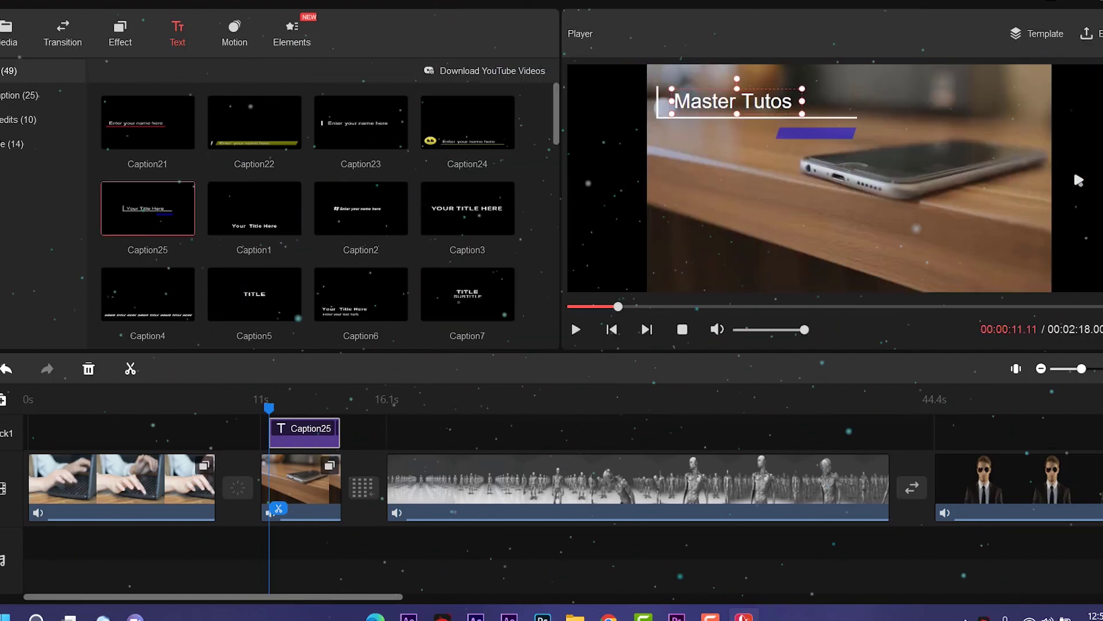
left_click(1099, 181)
left_click_drag(269, 407, 253, 408)
left_click(463, 329)
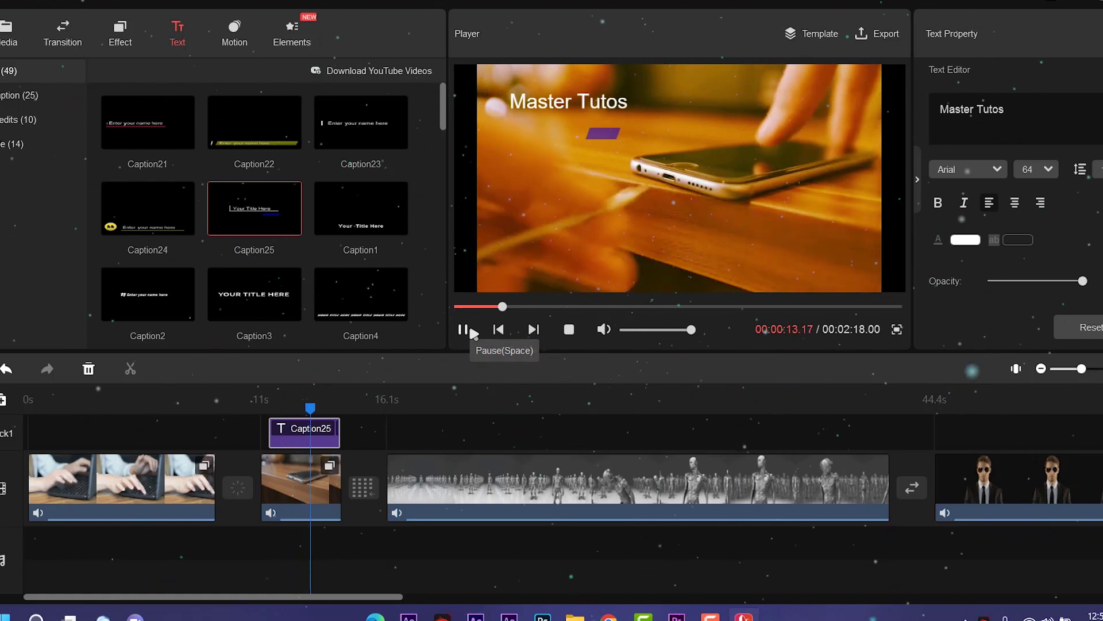
left_click(471, 331)
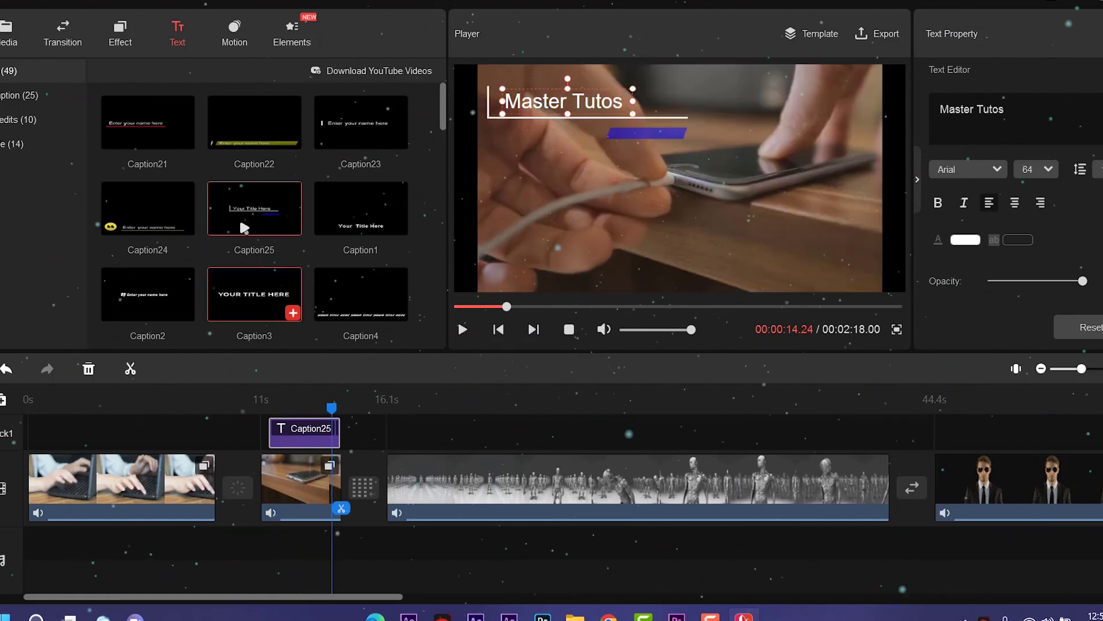
- Try the Credits7 template from the Credits category ahead of the clip of the man in sunglasses, and undo the insertion
scroll(339, 266, "down", 3)
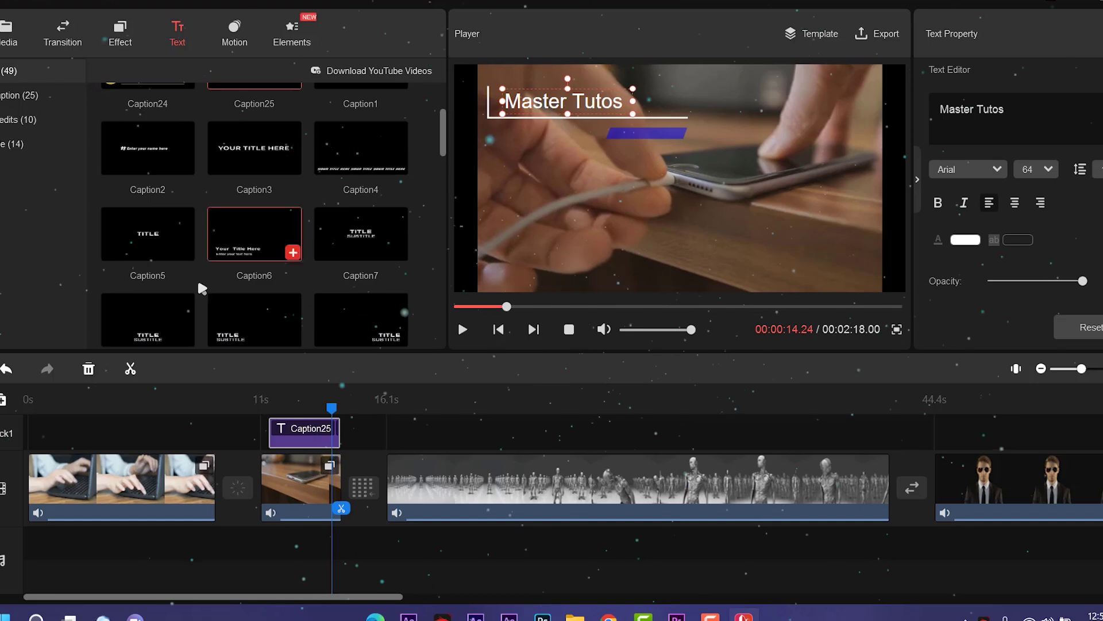
scroll(309, 224, "down", 5)
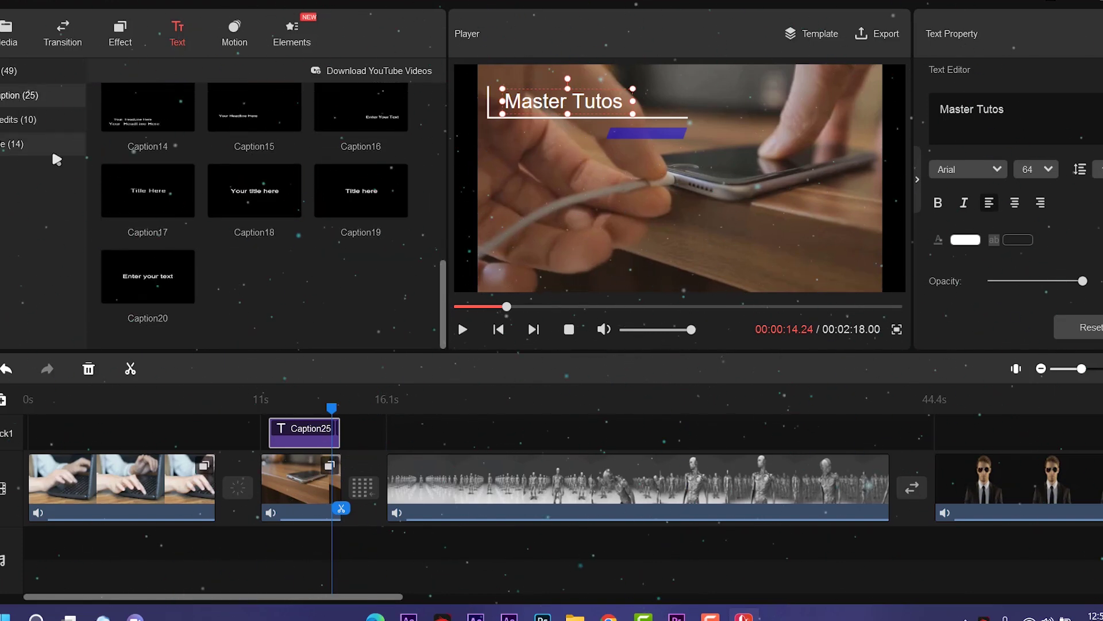
left_click(28, 124)
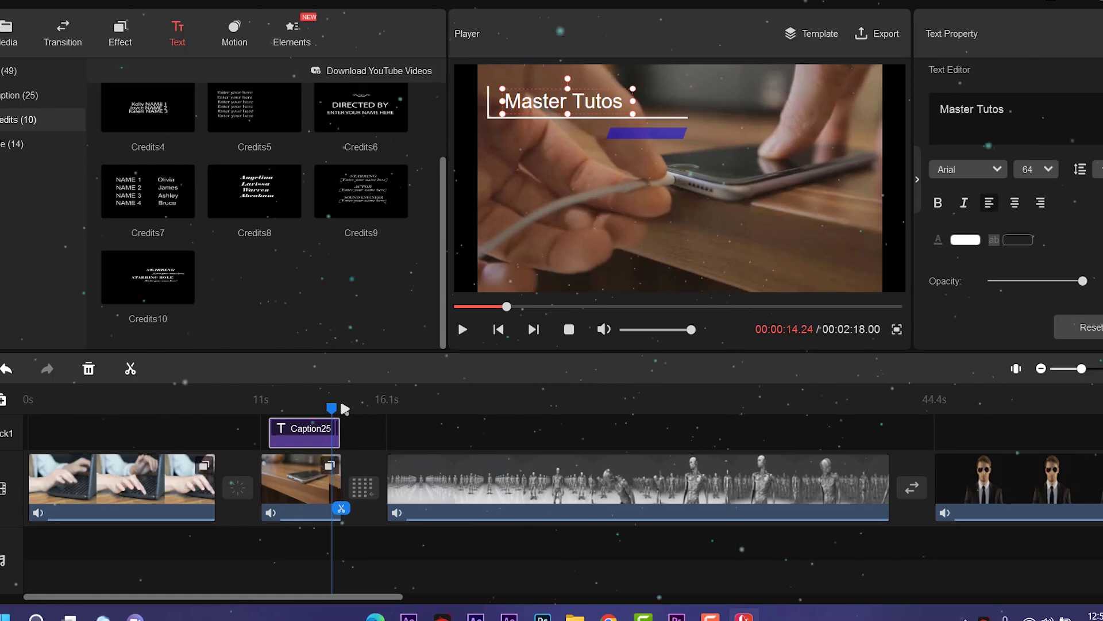
left_click_drag(332, 408, 997, 408)
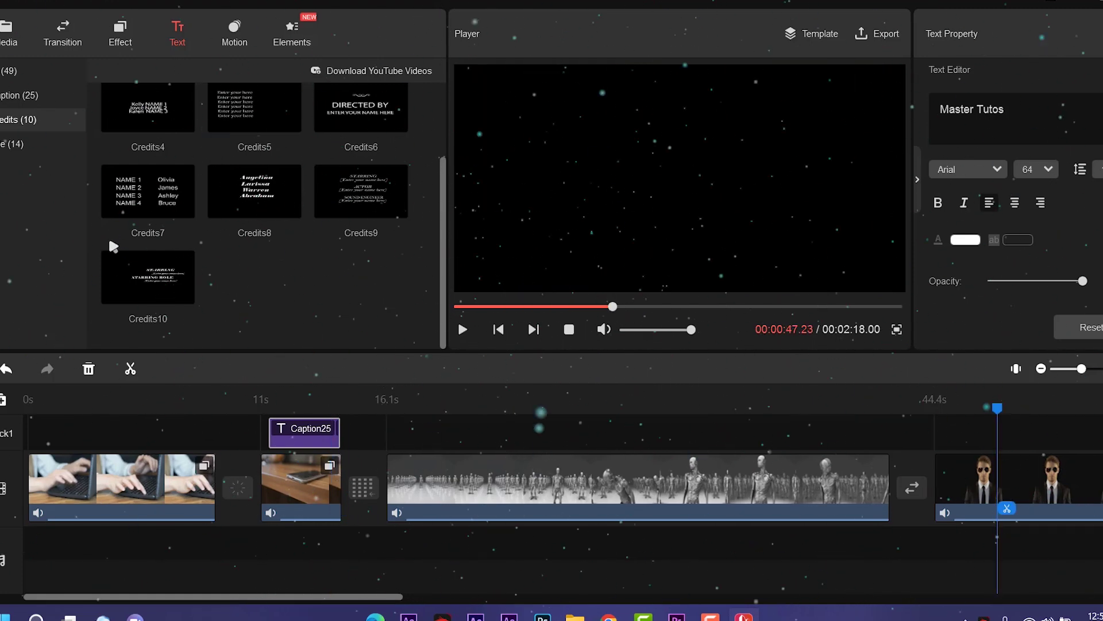
left_click_drag(148, 191, 848, 315)
left_click_drag(1003, 440, 1002, 440)
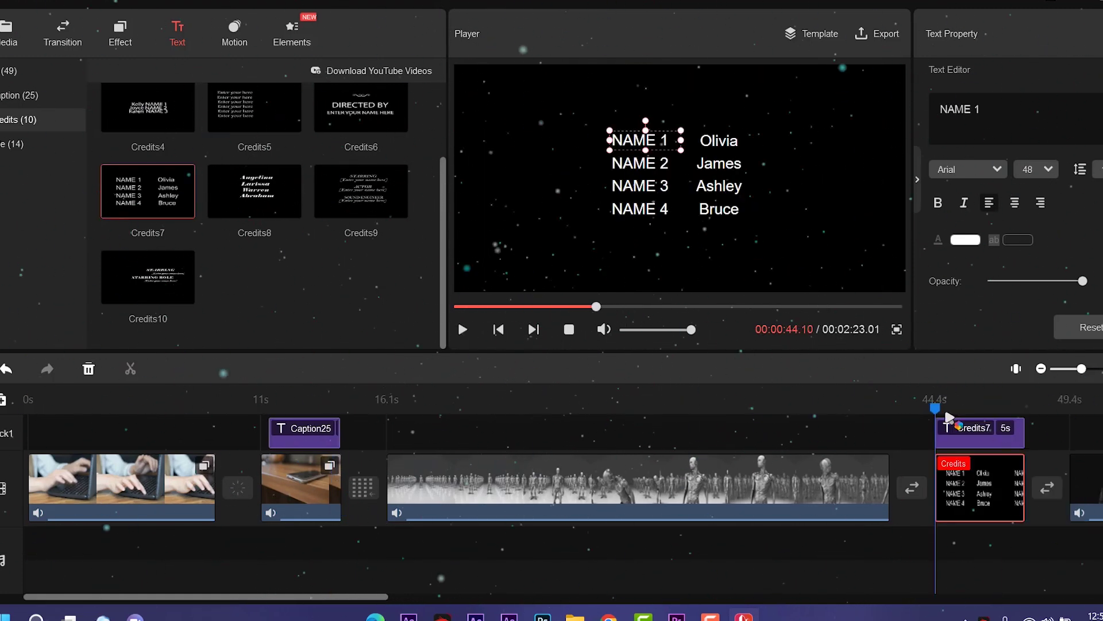
left_click(965, 424)
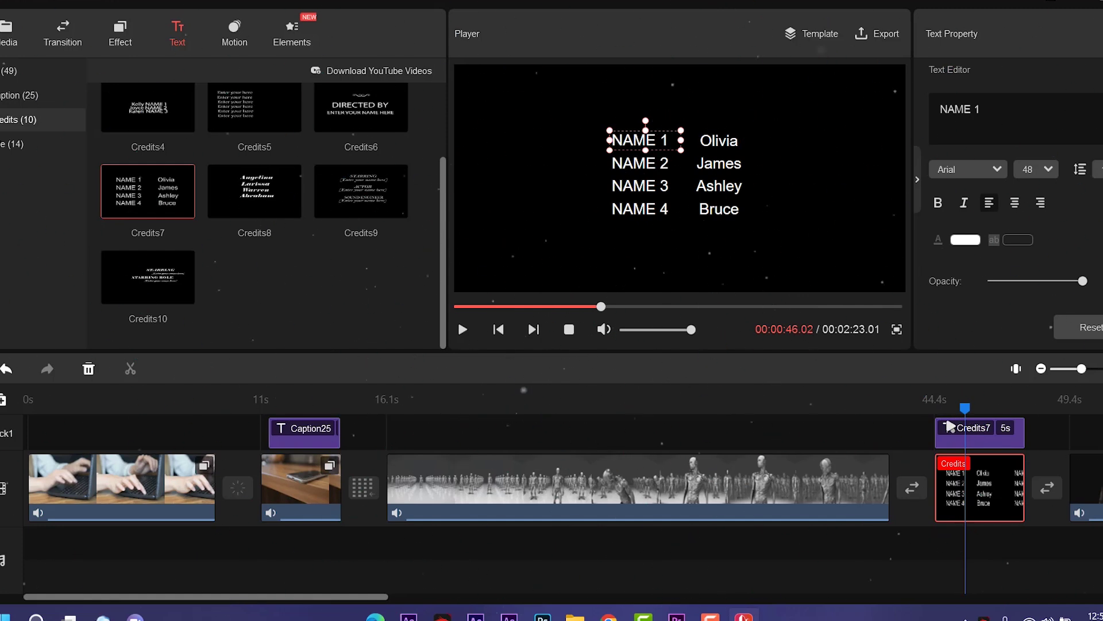
key("ctrl+z")
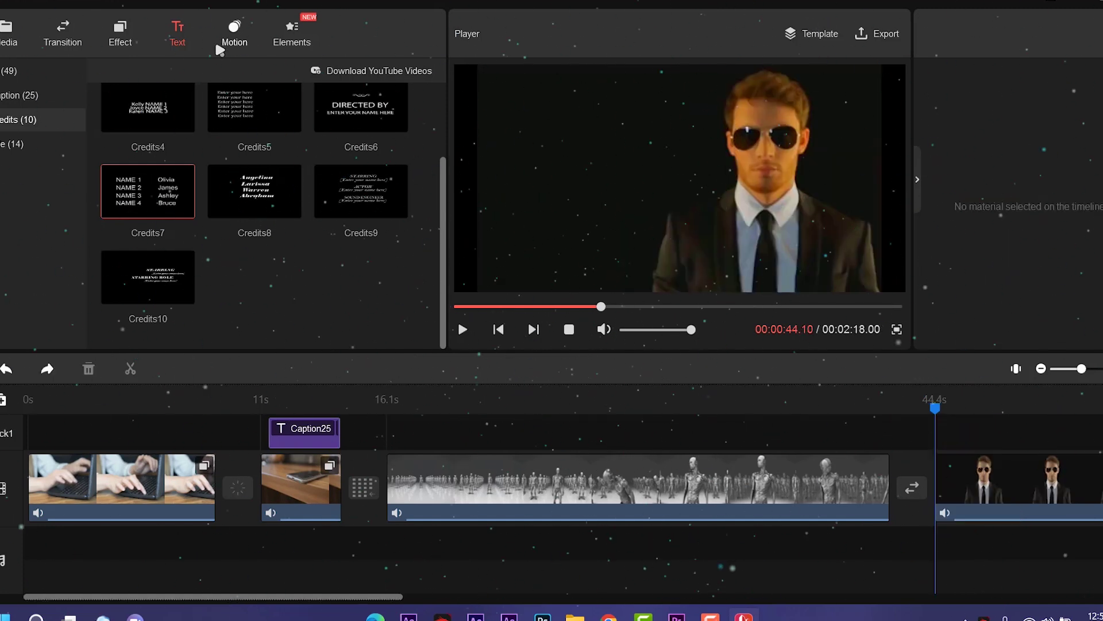
- Apply the Zoom out bottom-left motion to the robot clip and play back part of it
left_click(233, 40)
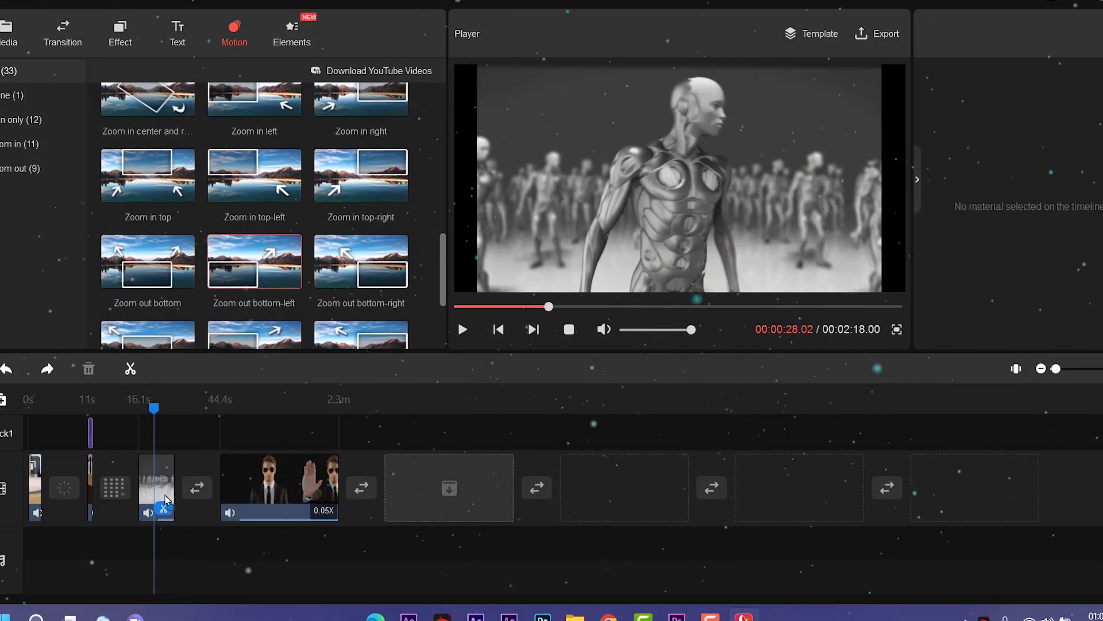
left_click(161, 481)
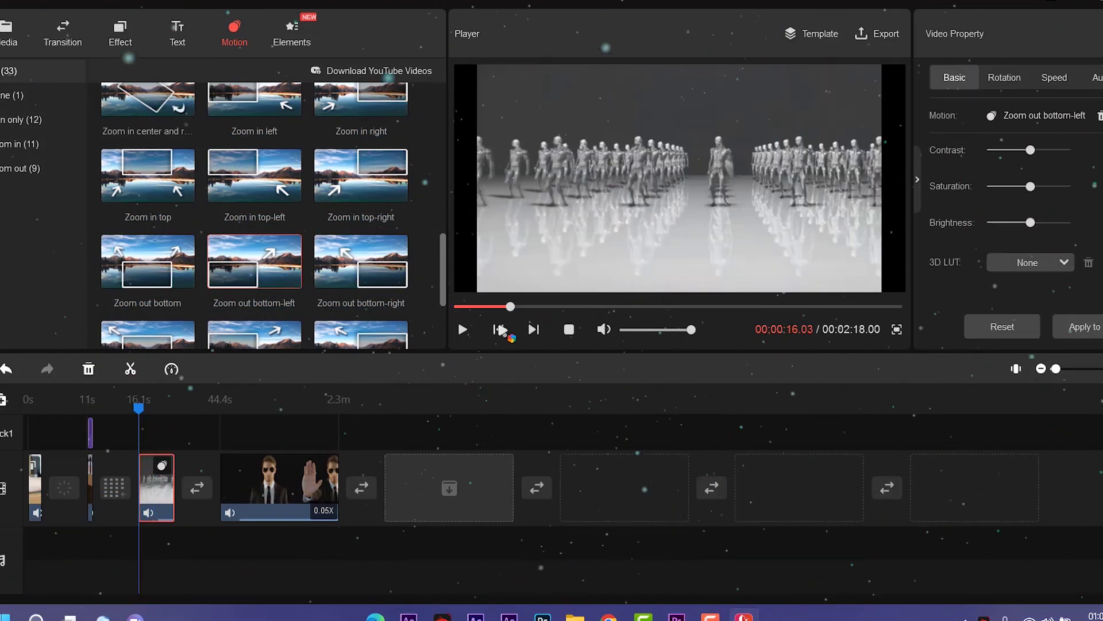
left_click(461, 331)
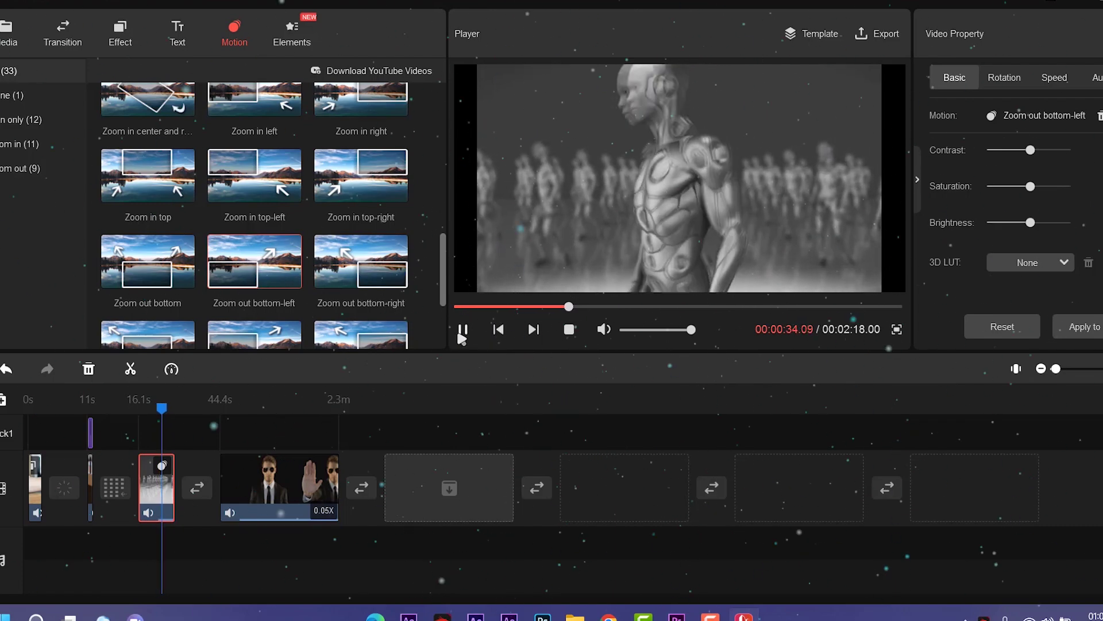
left_click(462, 329)
scroll(282, 229, "down", 1)
scroll(281, 229, "down", 3)
- Add the Dog element to the track above the robot clip and move it to the lower-left corner of the video frame
left_click(291, 34)
scroll(290, 208, "down", 2)
scroll(291, 208, "down", 2)
scroll(290, 208, "up", 4)
scroll(173, 206, "down", 2)
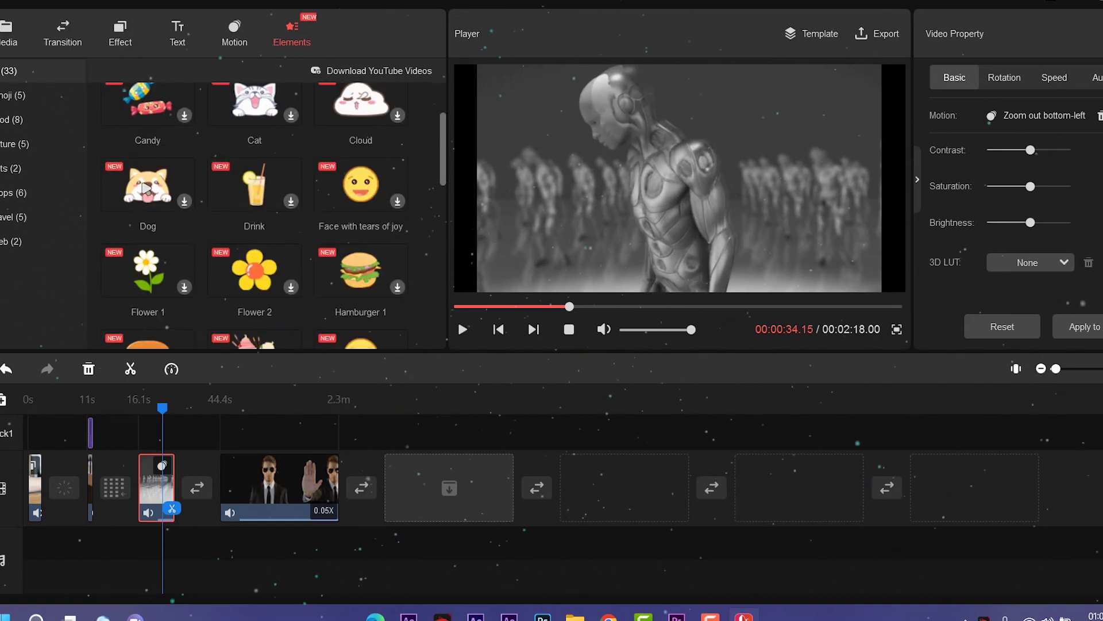
left_click(187, 204)
left_click_drag(160, 440, 160, 435)
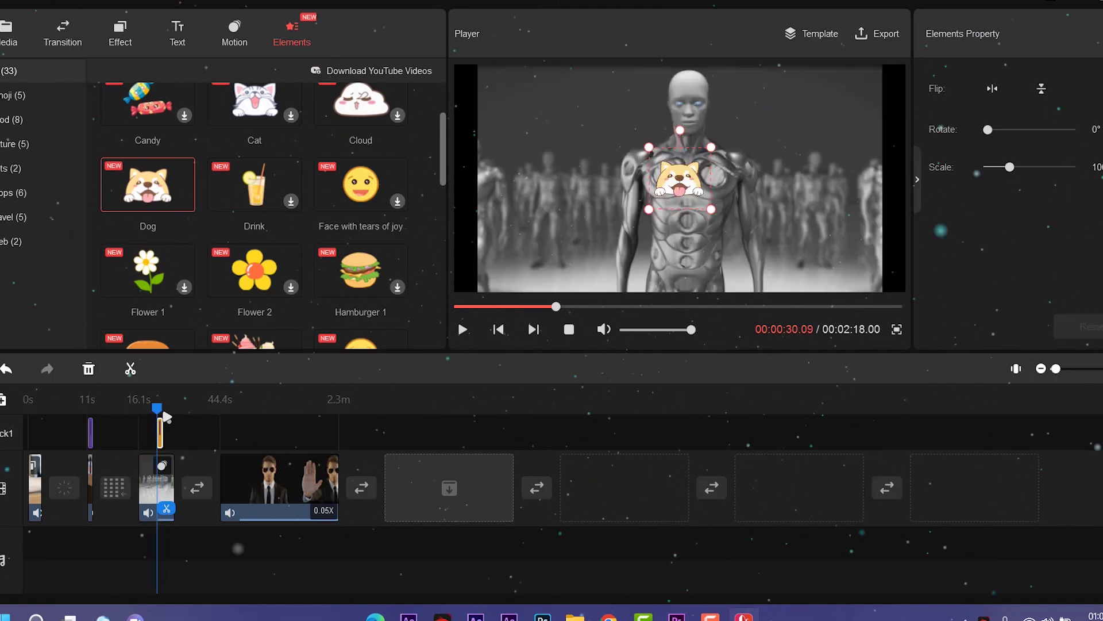
left_click_drag(685, 152, 509, 277)
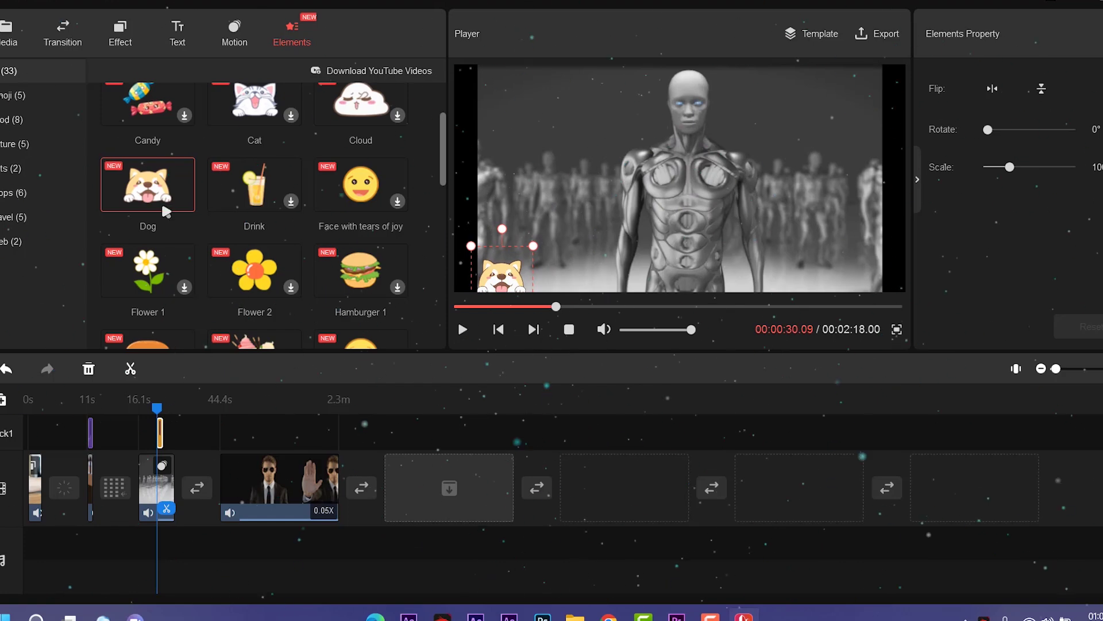
- Examine the stickers offered in the element library, including the Nature, Props, Travel and Web categories
scroll(333, 250, "down", 3)
scroll(334, 251, "down", 4)
scroll(310, 248, "up", 4)
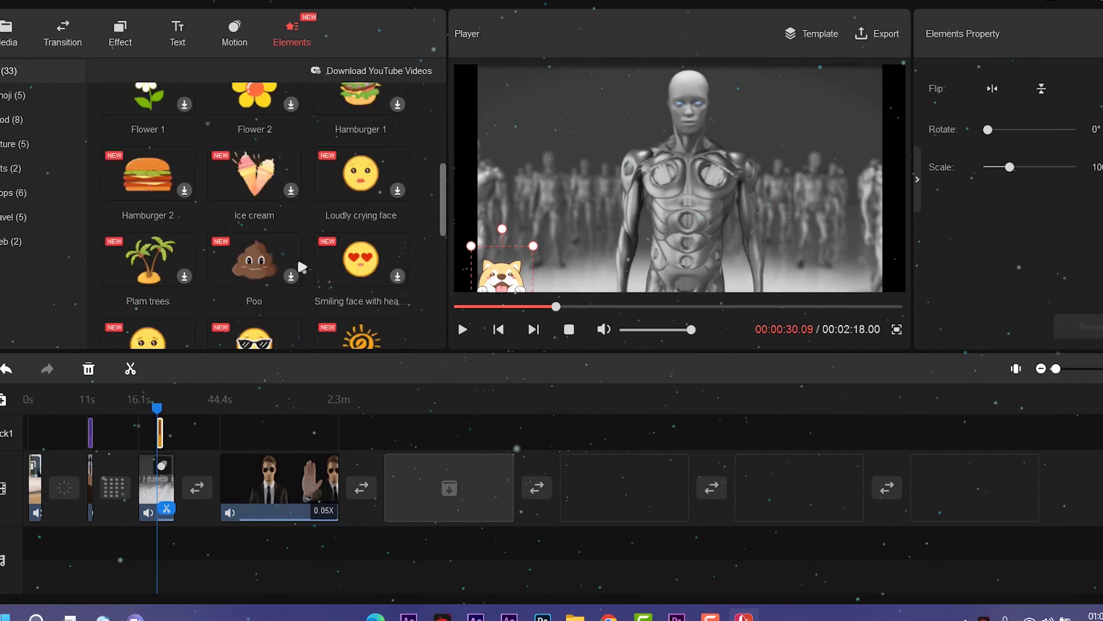
scroll(282, 247, "down", 3)
left_click(15, 144)
left_click(15, 167)
left_click(7, 194)
left_click(8, 217)
left_click(9, 242)
left_click(27, 146)
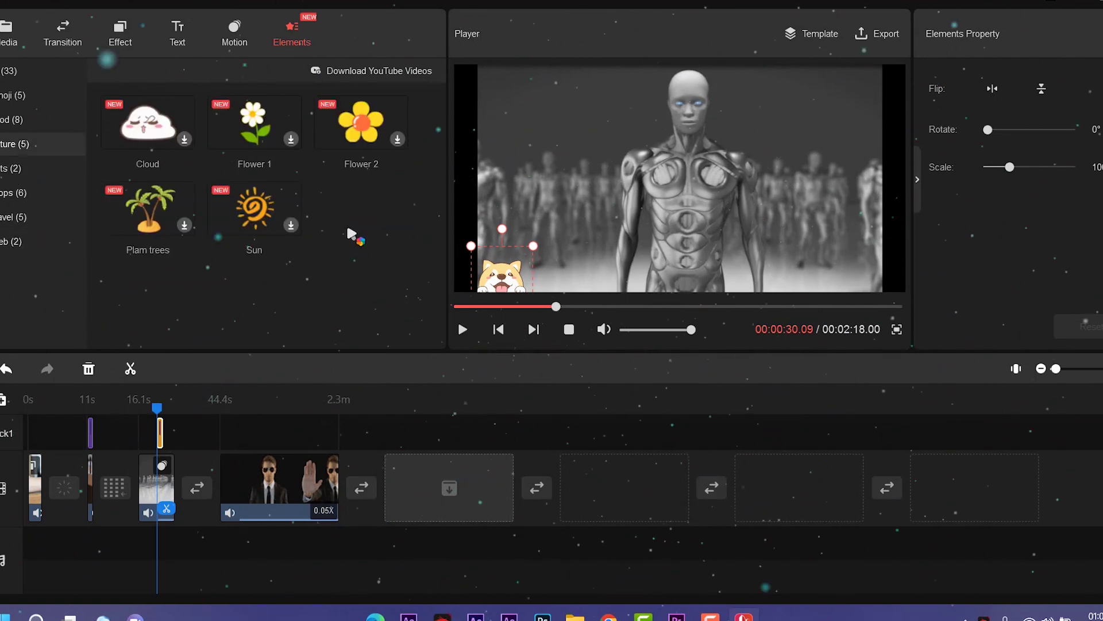
- Add the A_Dusty_Road music to the audio track and play back the project with it
left_click(4, 41)
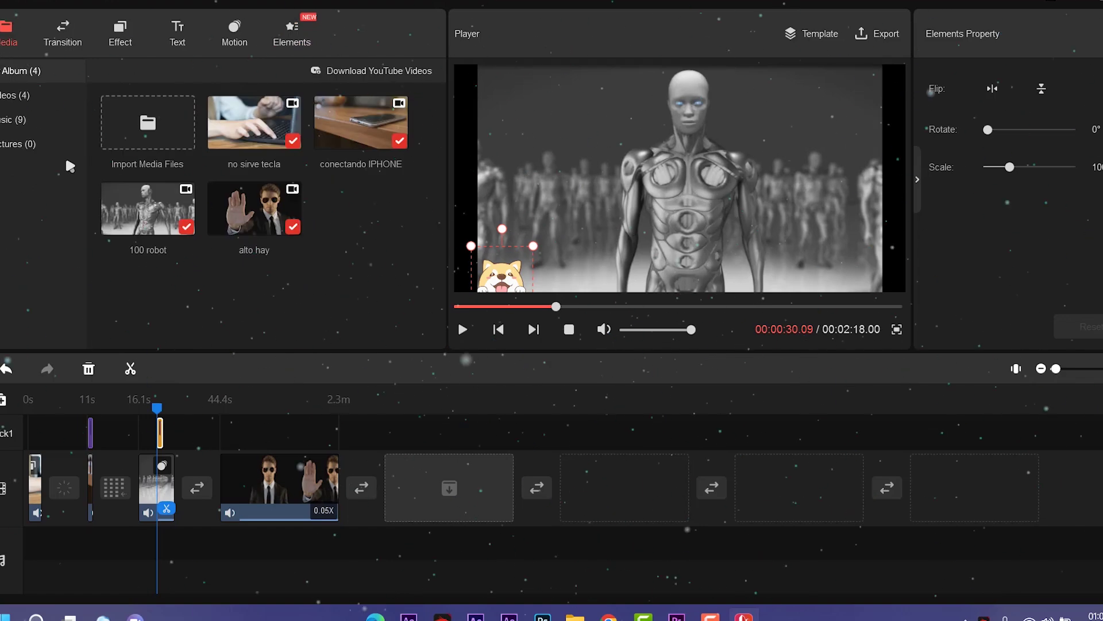
left_click(17, 120)
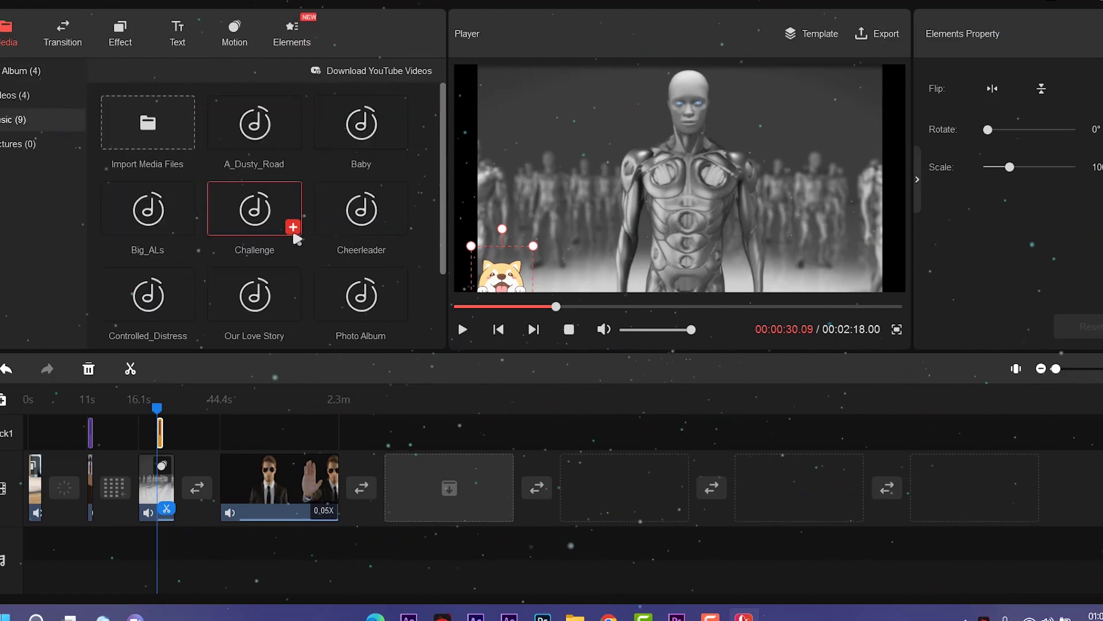
left_click(293, 141)
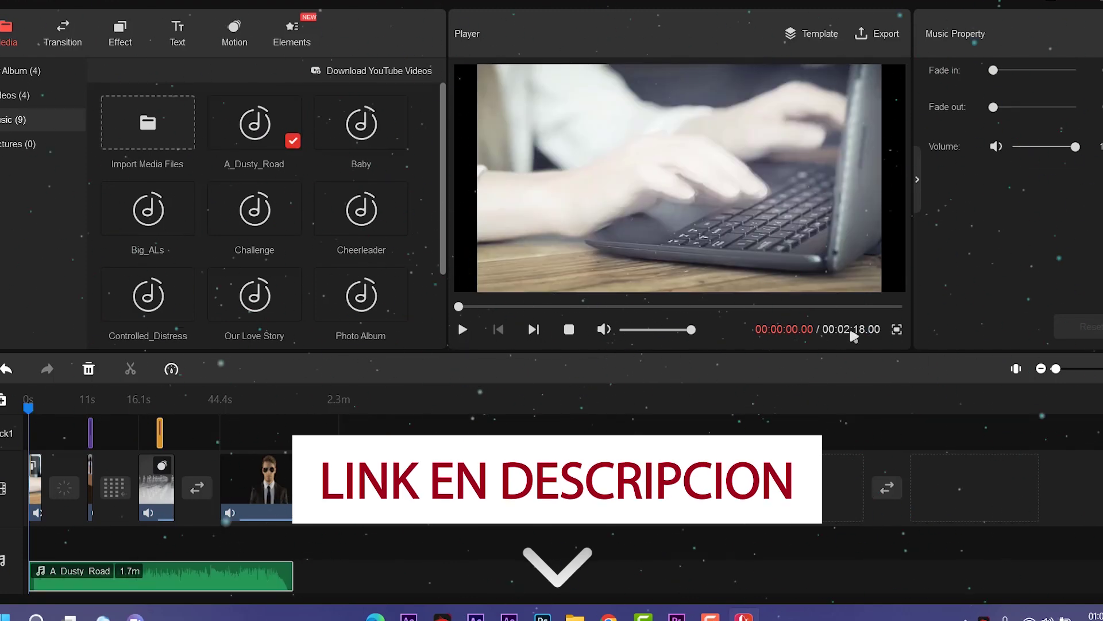
left_click(462, 329)
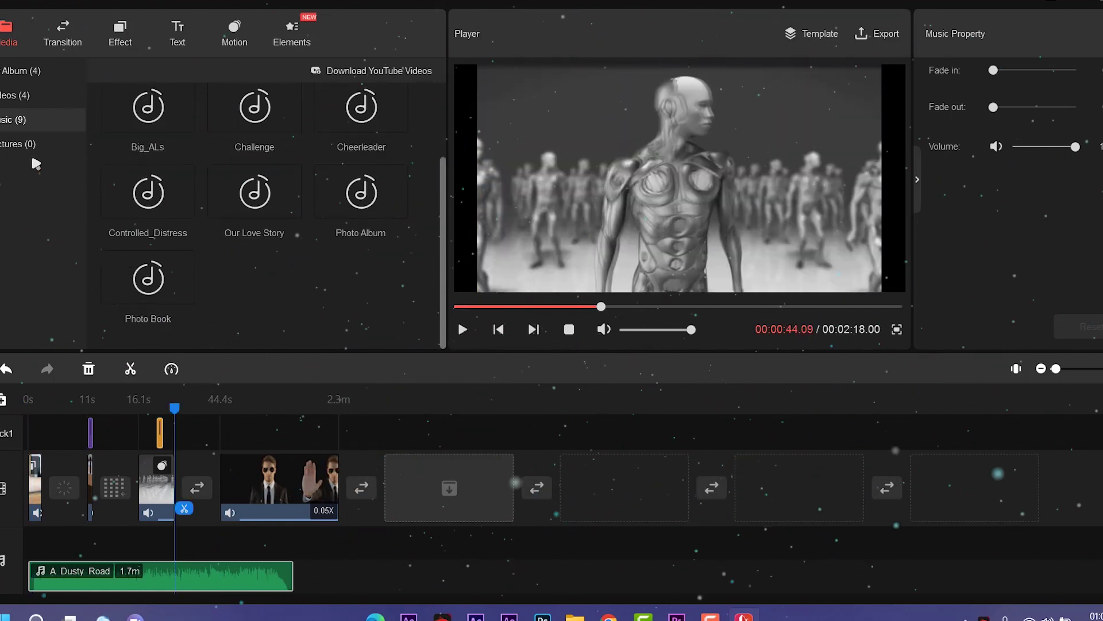
- Look through the Music, Videos and Pictures categories of the media library and select the music clip on the timeline
left_click(25, 144)
left_click(30, 119)
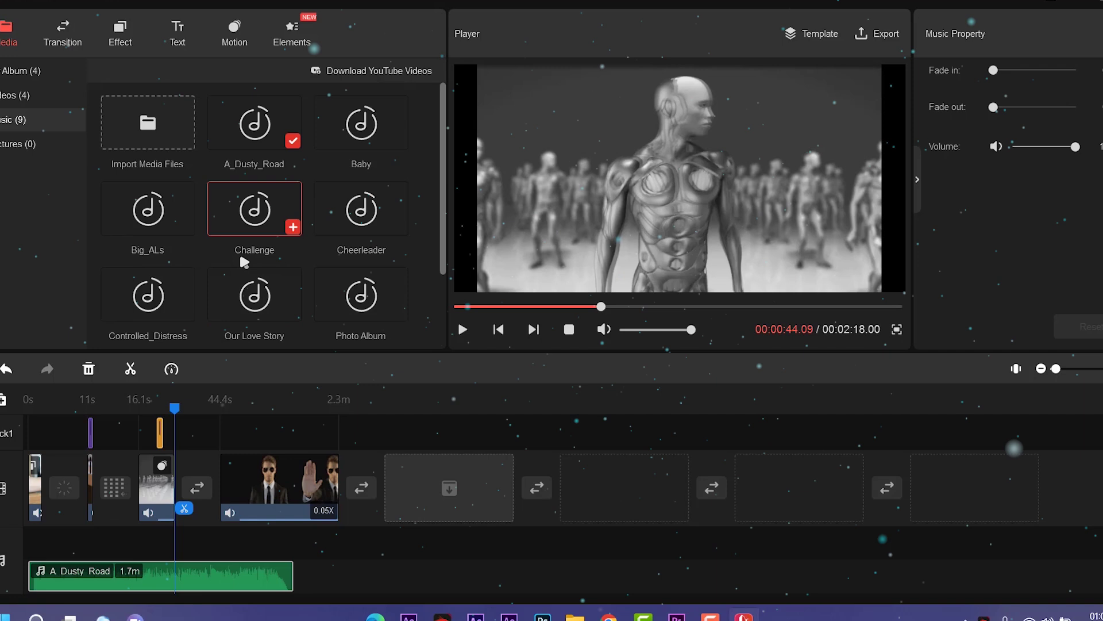
left_click(16, 95)
left_click(27, 151)
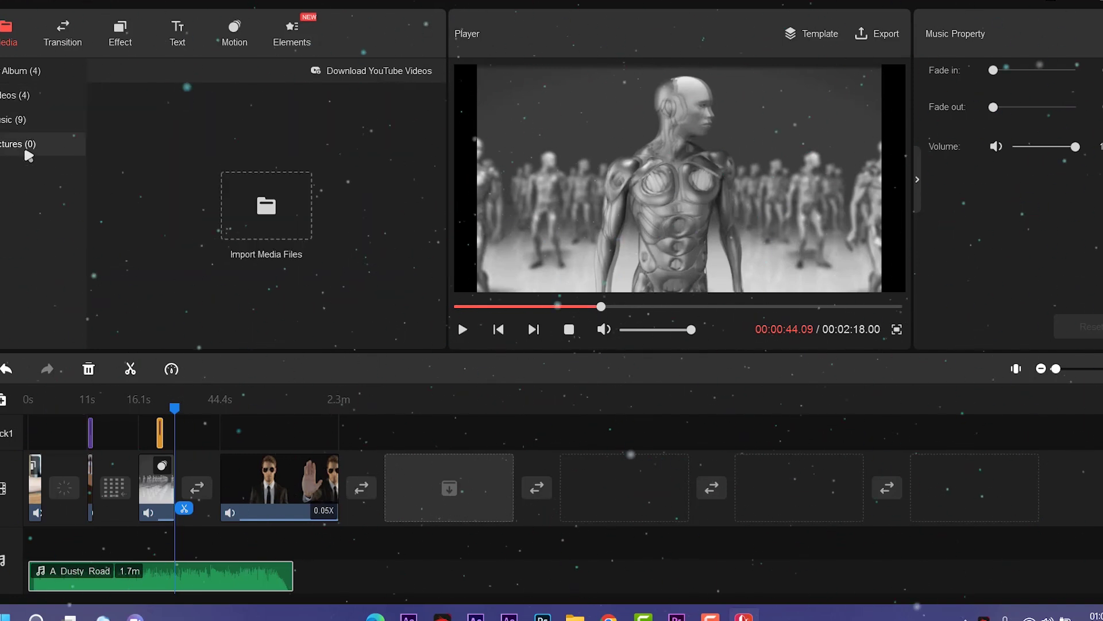
left_click(241, 195)
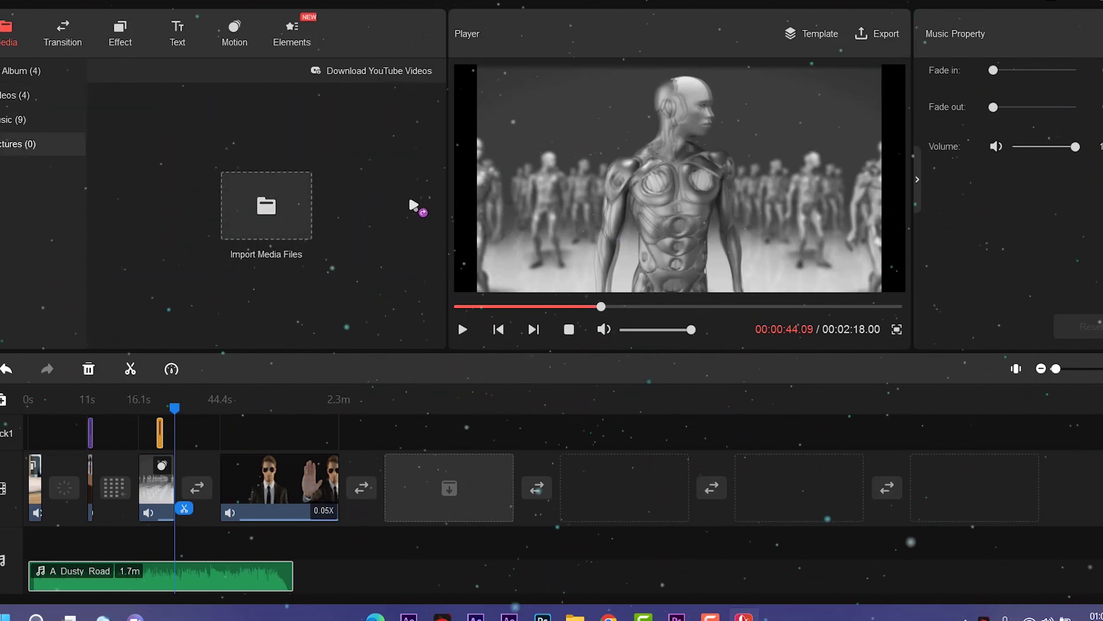
left_click(284, 576)
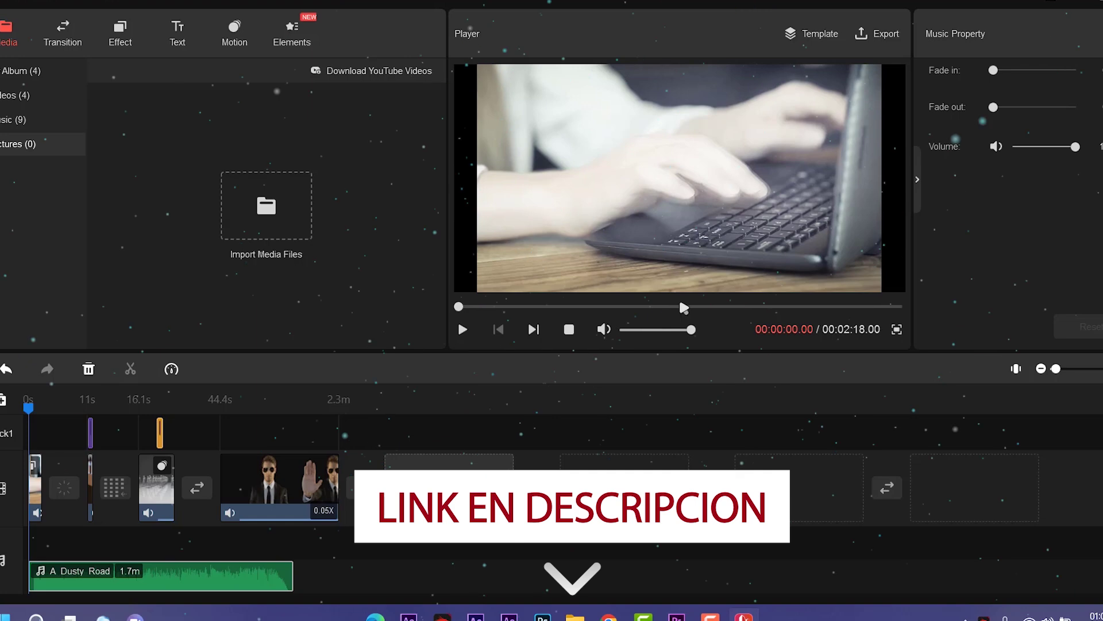
- Examine the movie templates in the All, Travel, Love, Family&Friends and Festival categories, and close the template window
left_click(808, 35)
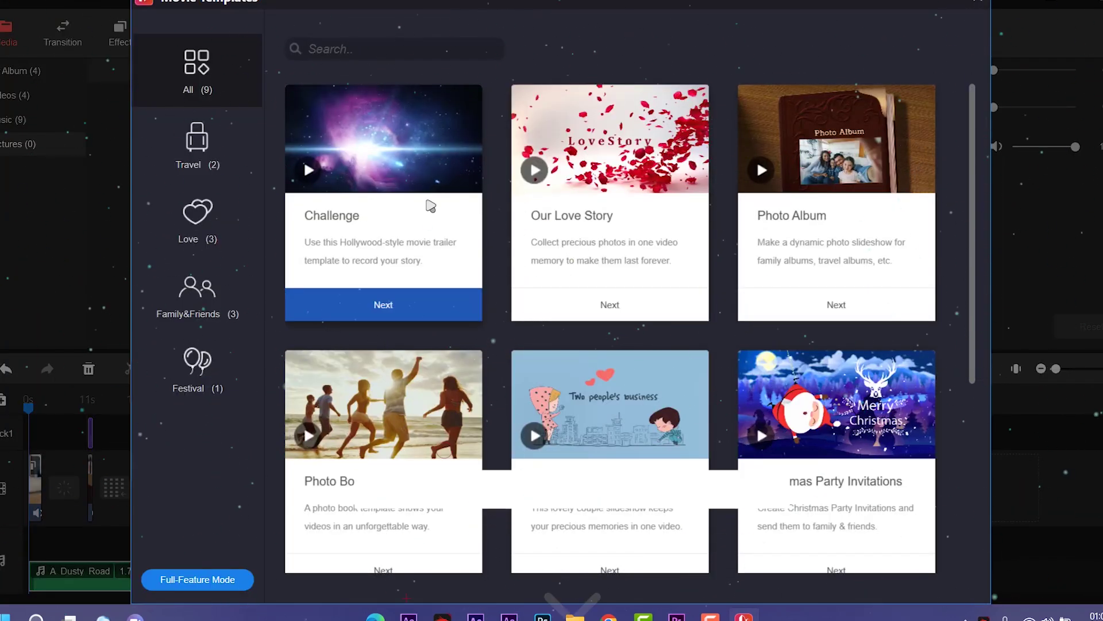
scroll(747, 250, "down", 5)
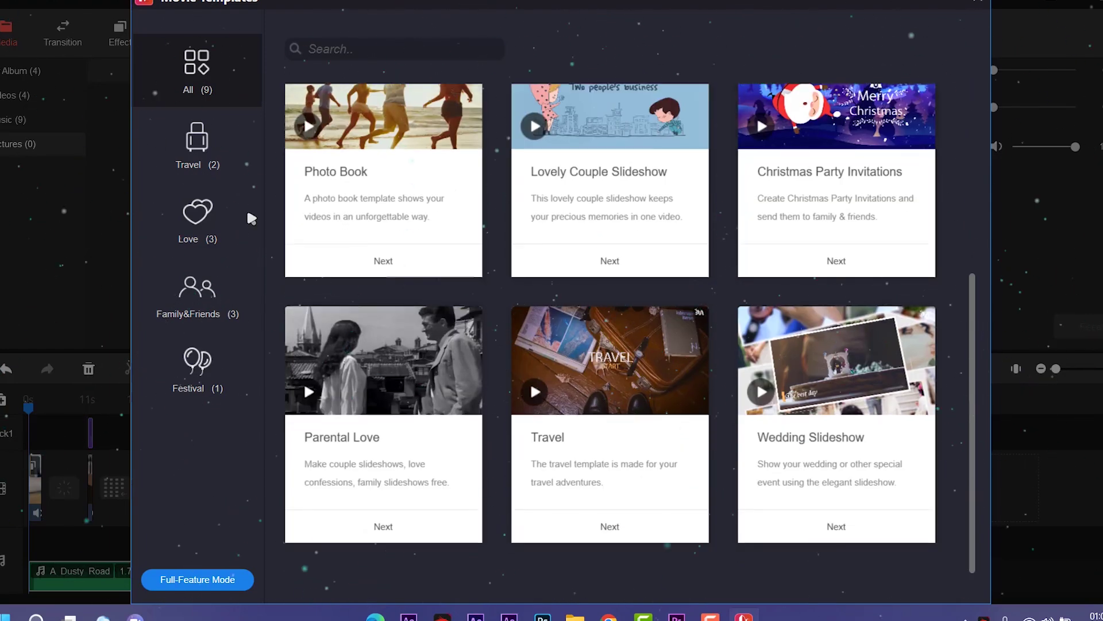
scroll(744, 239, "up", 5)
left_click(201, 149)
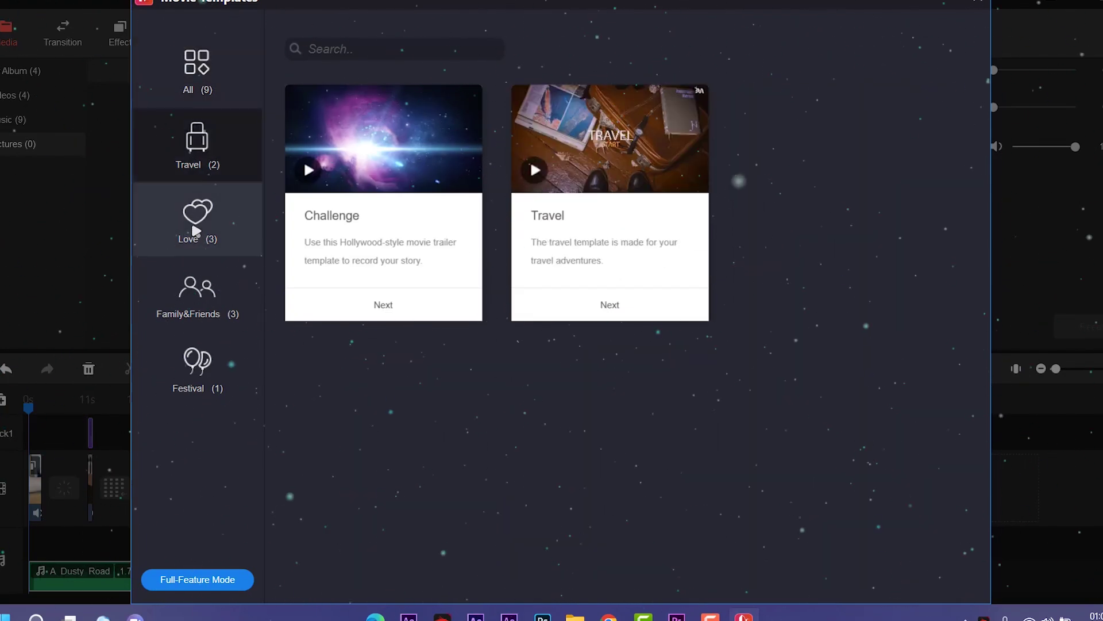
left_click(218, 216)
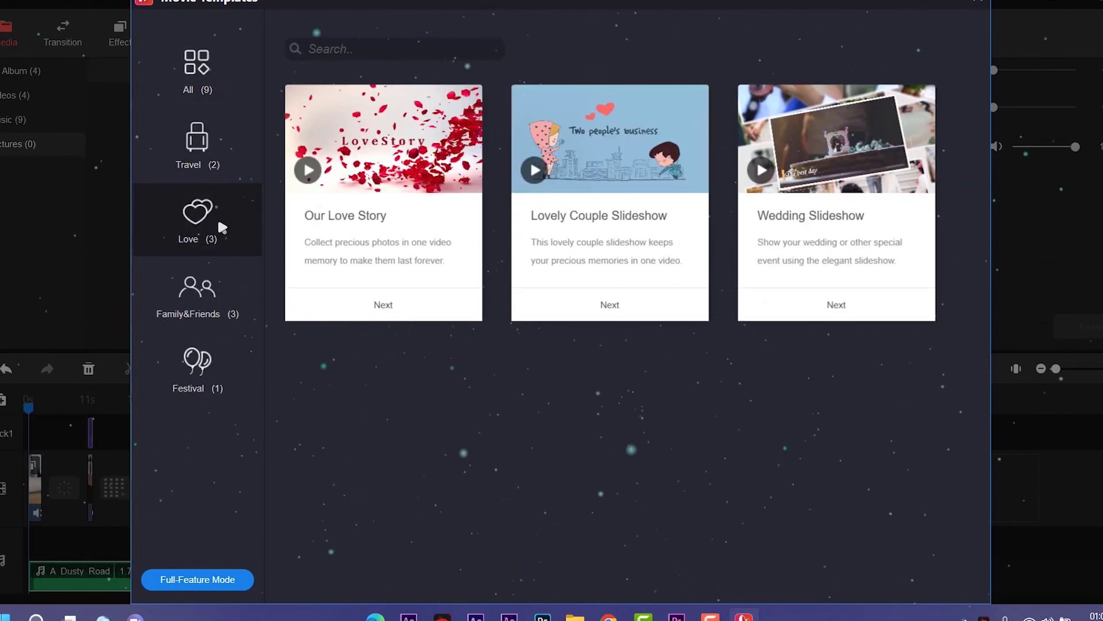
left_click(204, 302)
left_click(205, 392)
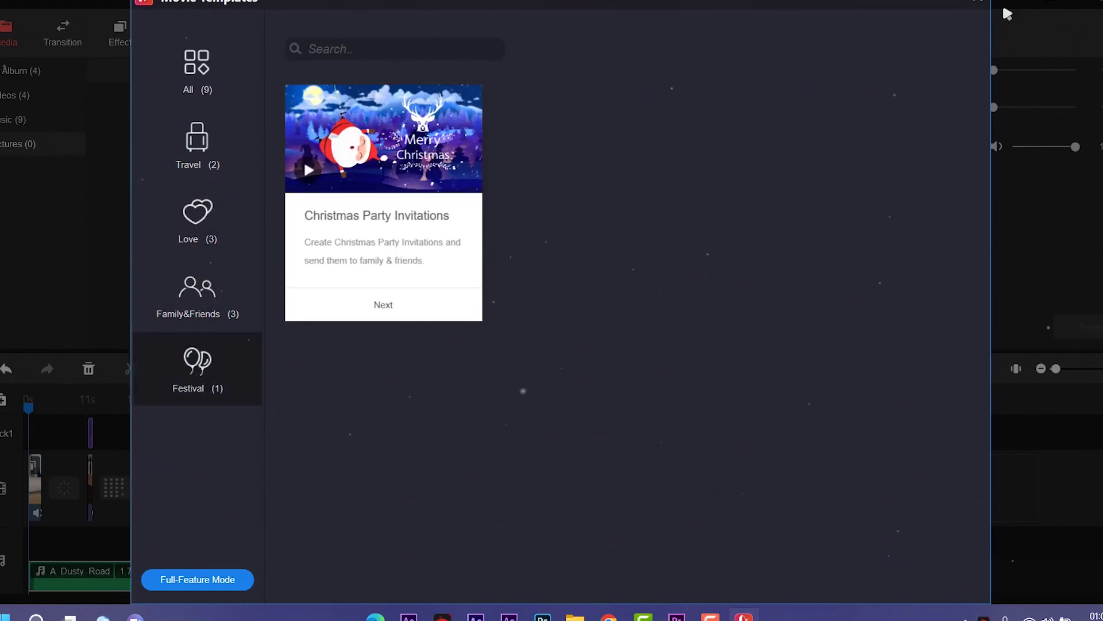
left_click(977, 5)
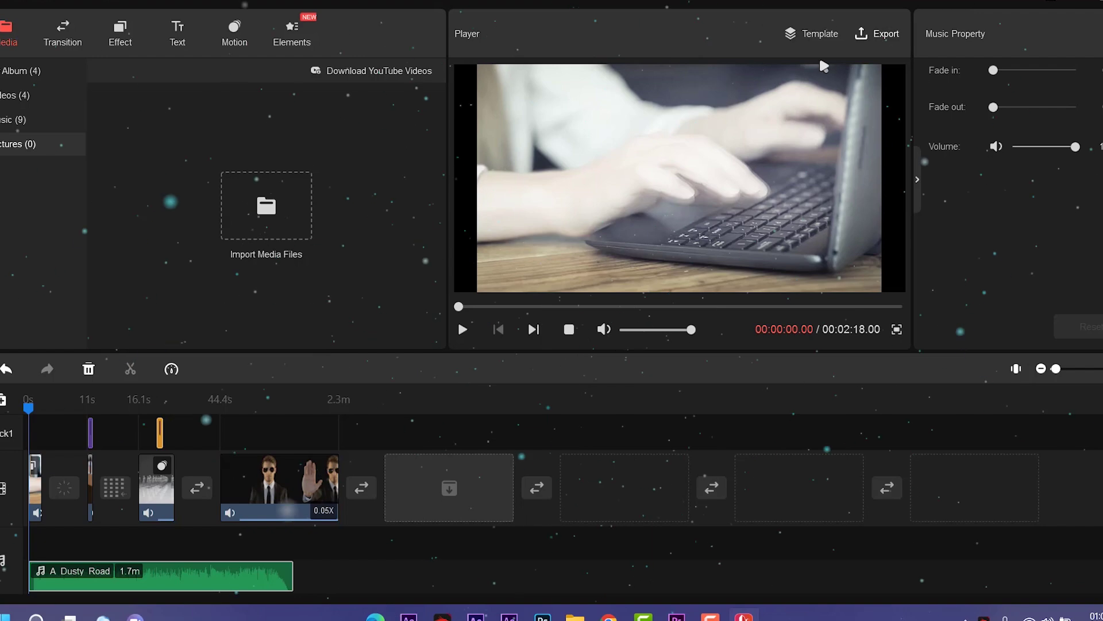
- Check the device and PC export options, and export the project for PC as an MP4 named Video
left_click(884, 39)
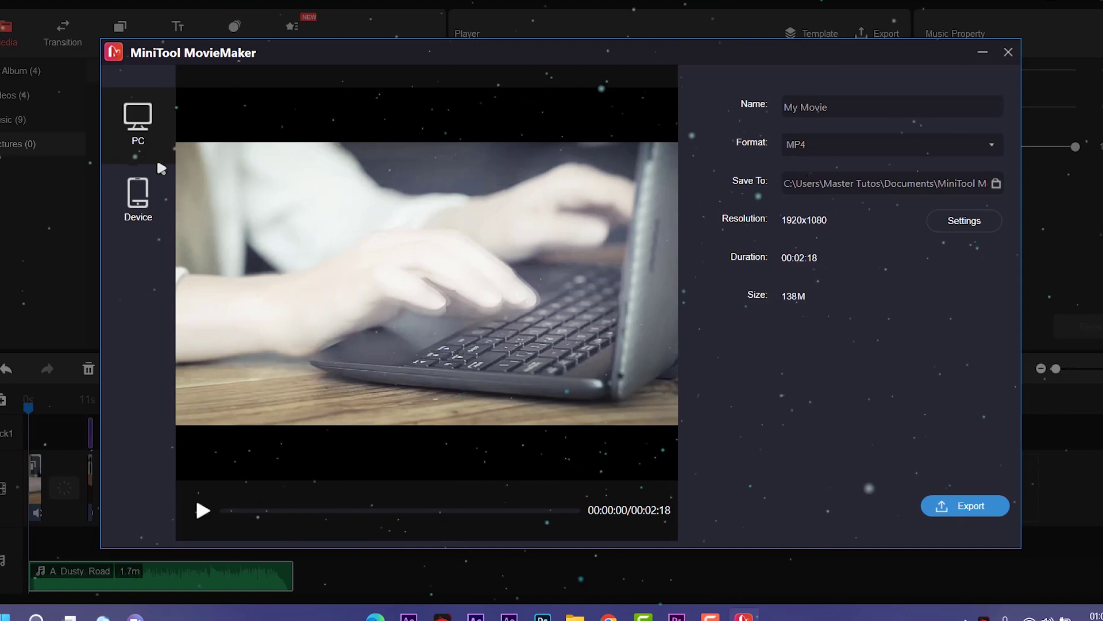
left_click(138, 195)
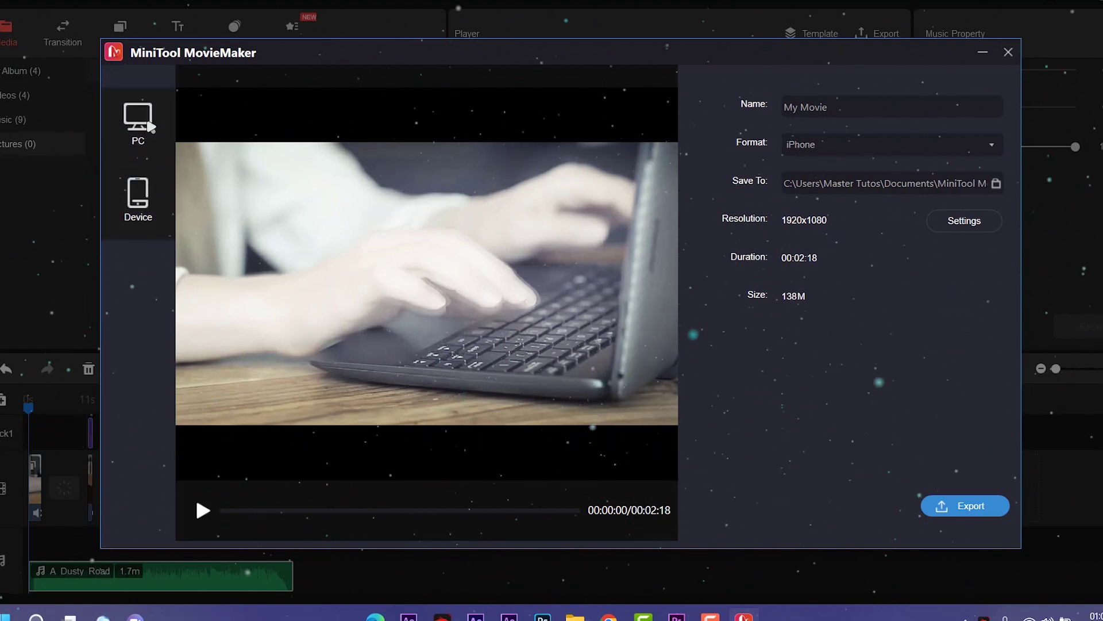
left_click(138, 124)
triple_click(832, 115)
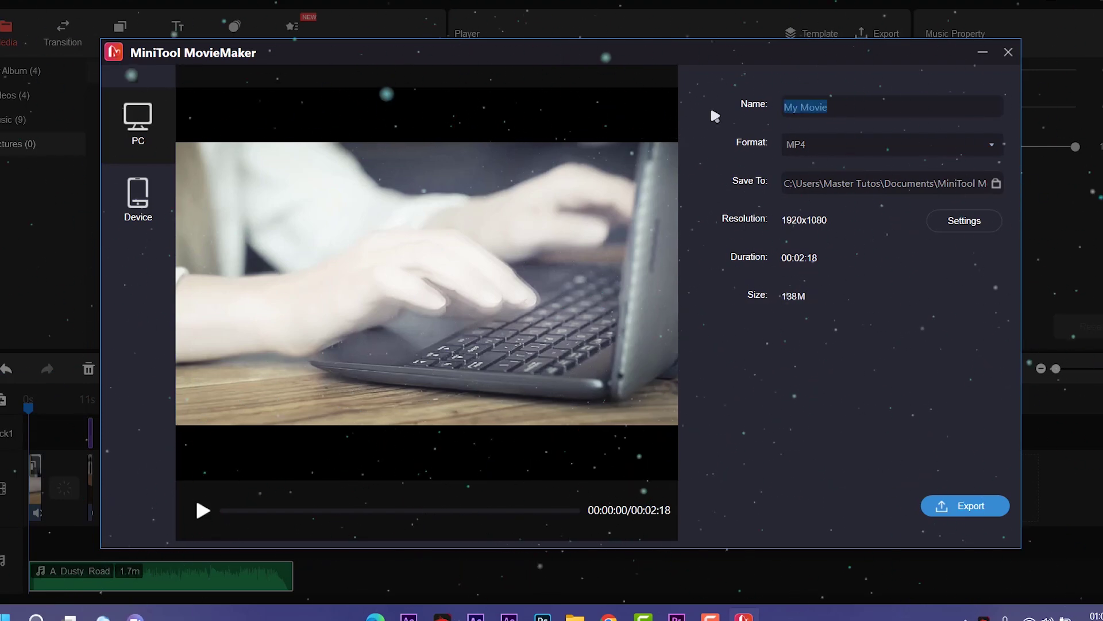
type("Video")
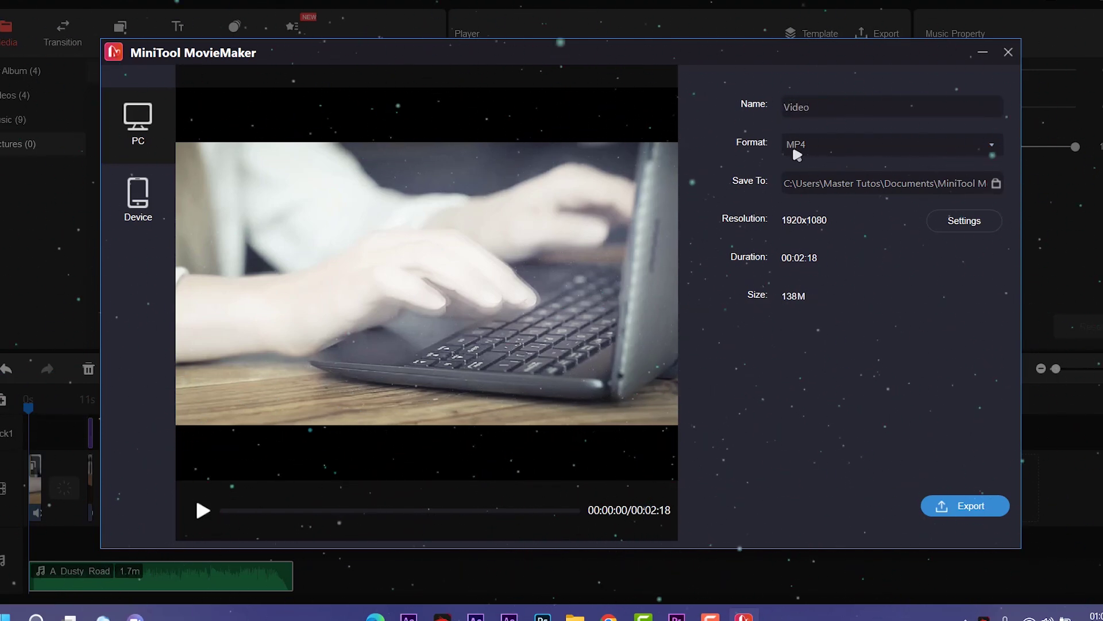
left_click(965, 513)
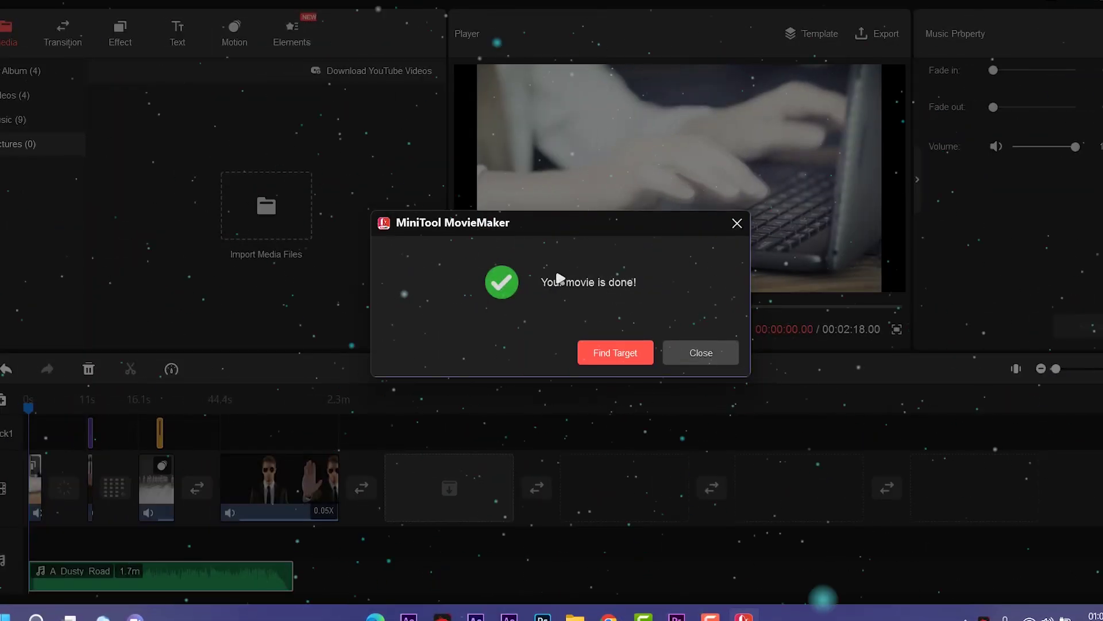
- Open the output folder of the finished movie, play the exported Video file and skip back to an earlier point
left_click(621, 359)
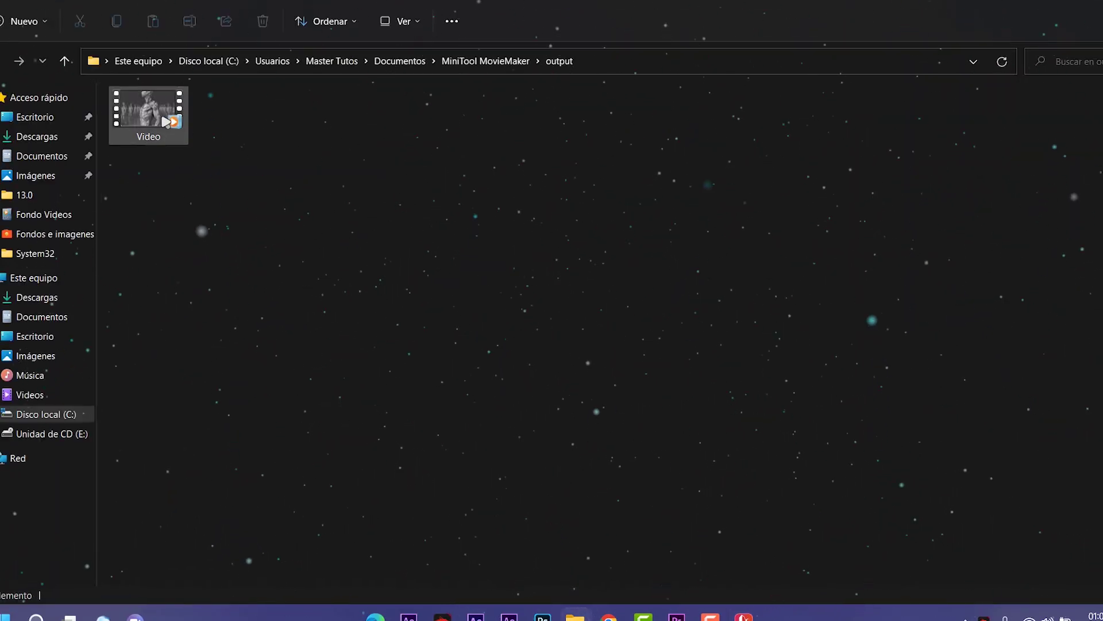
left_click(166, 122)
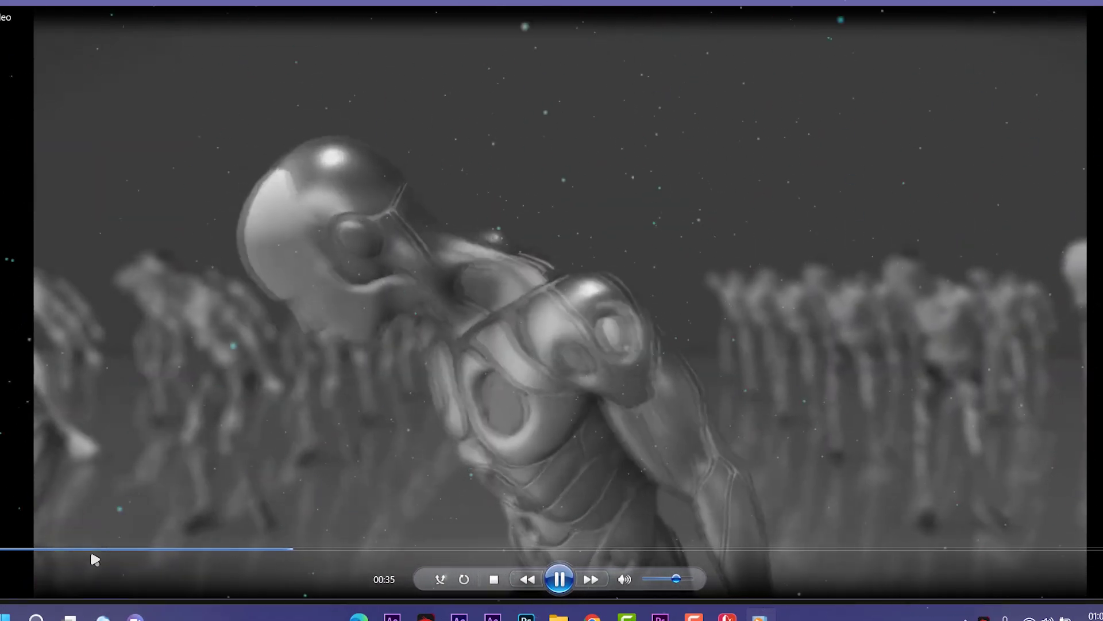
left_click(101, 549)
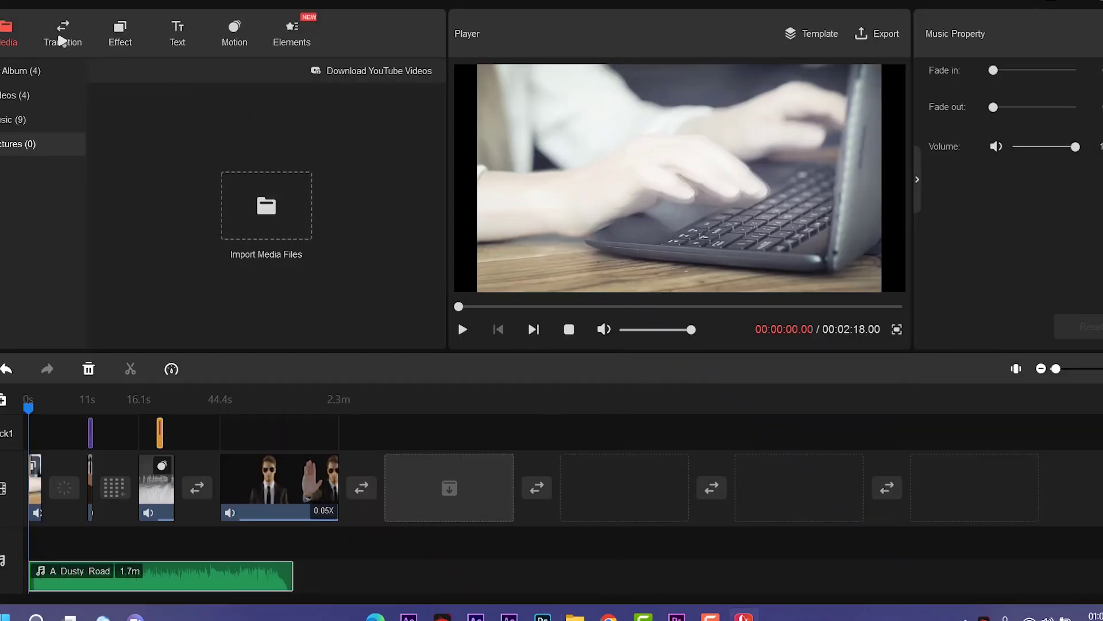
- Look through the transition, effect and motion libraries of the editor again
left_click(62, 40)
left_click(119, 39)
left_click(235, 38)
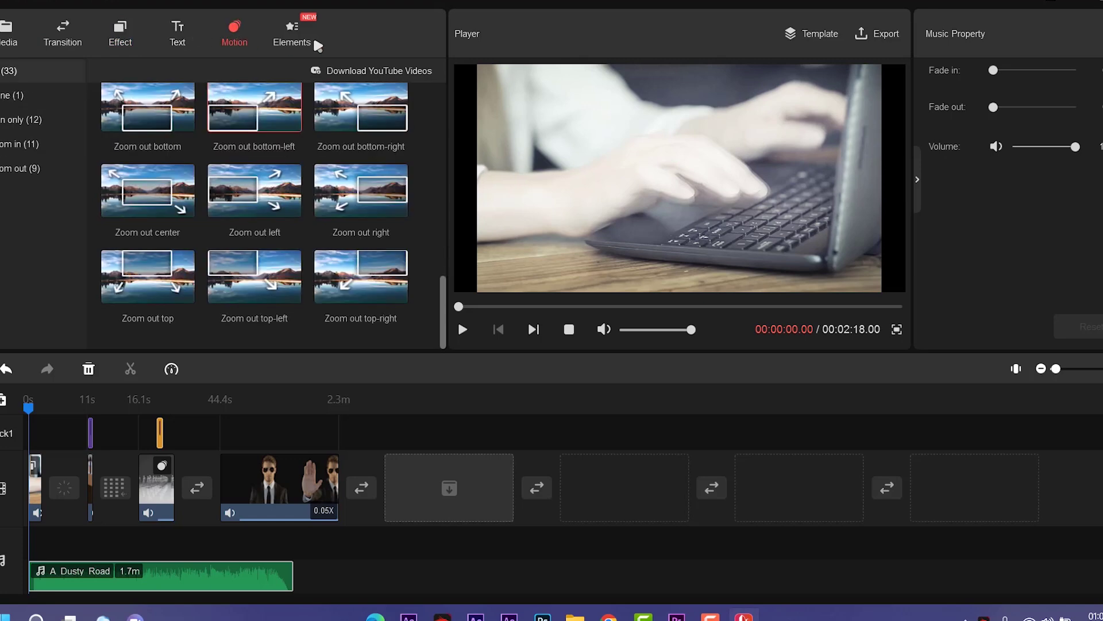